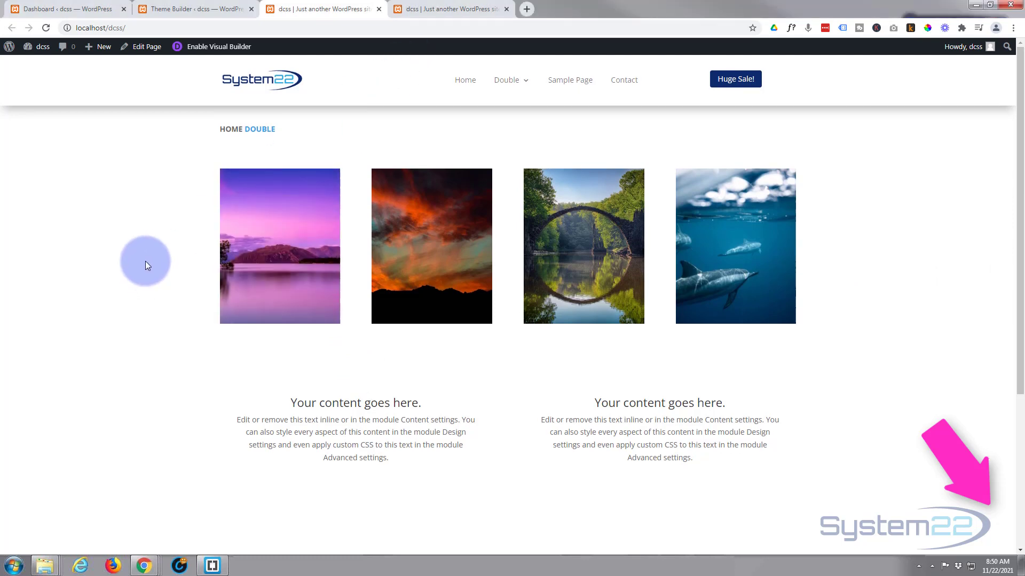
# Scroll the live 'Double' page up and down to watch how its header behaves
pyautogui.scroll(-4, 148, 266)
pyautogui.scroll(4, 145, 265)
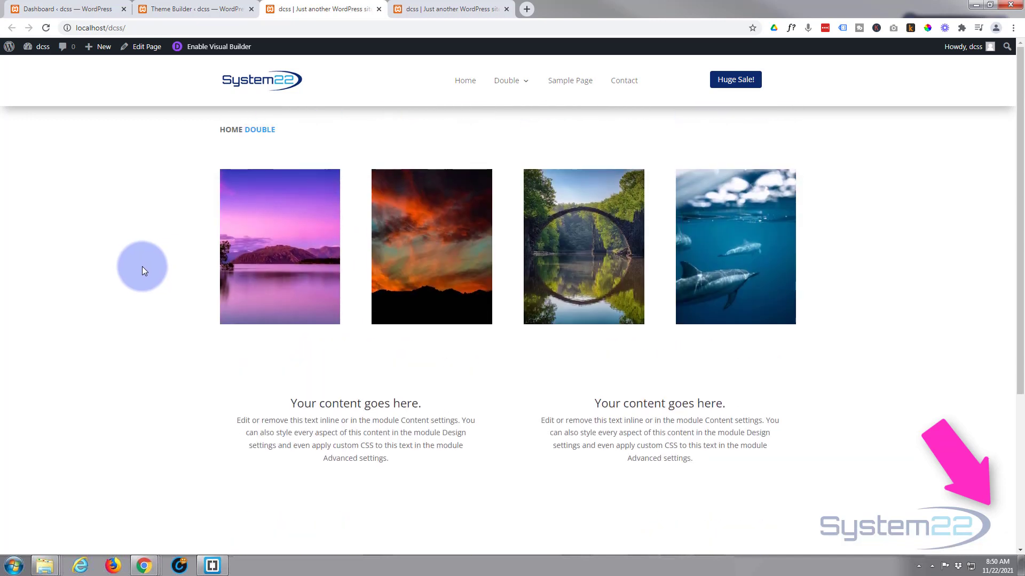
pyautogui.scroll(-4, 142, 269)
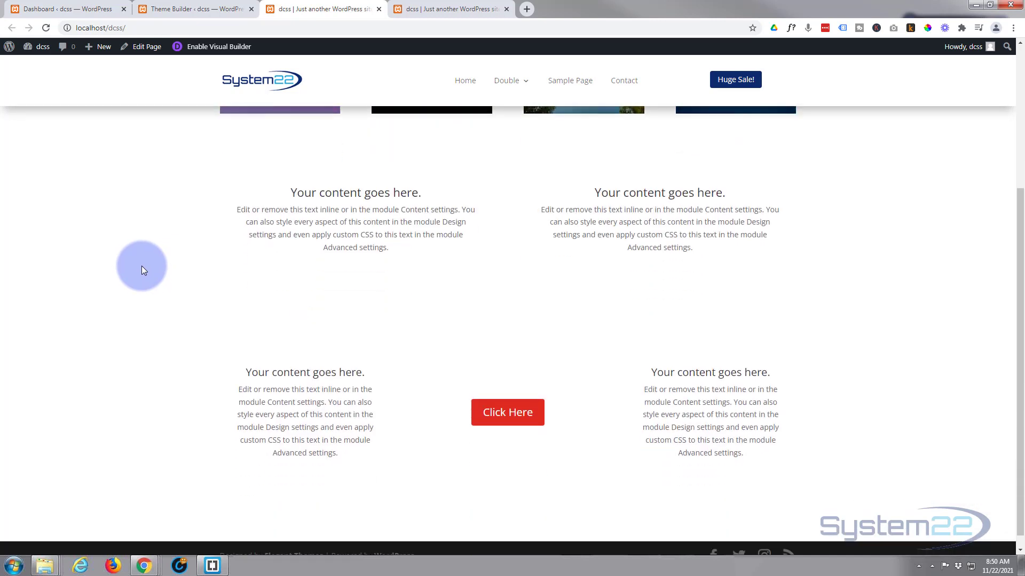
pyautogui.scroll(4, 142, 266)
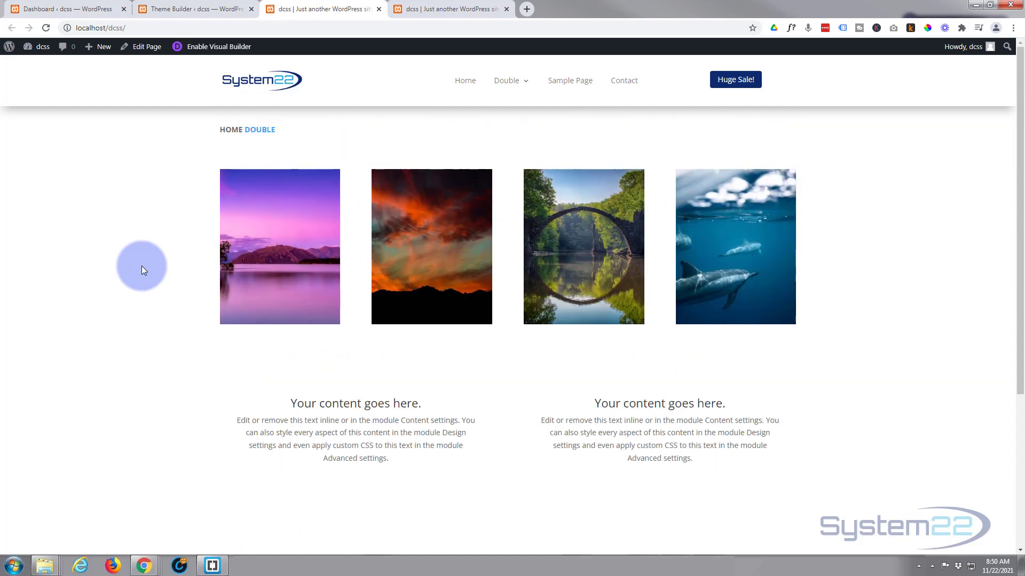
pyautogui.scroll(-3, 142, 264)
pyautogui.scroll(-2, 142, 264)
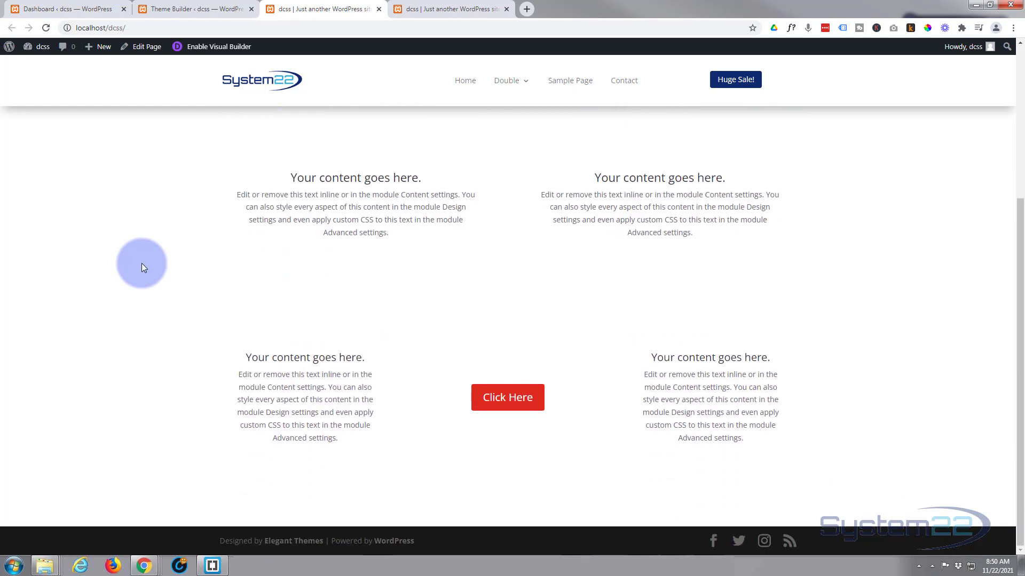
pyautogui.scroll(4, 141, 264)
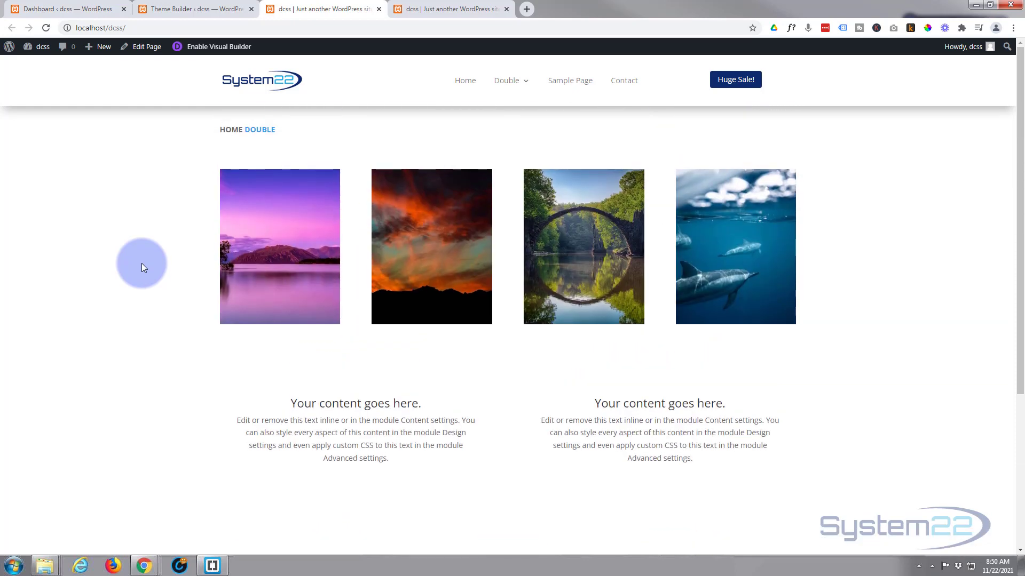
# Switch to the page copy in the fourth tab and scroll to preview the black sticky header
pyautogui.click(459, 9)
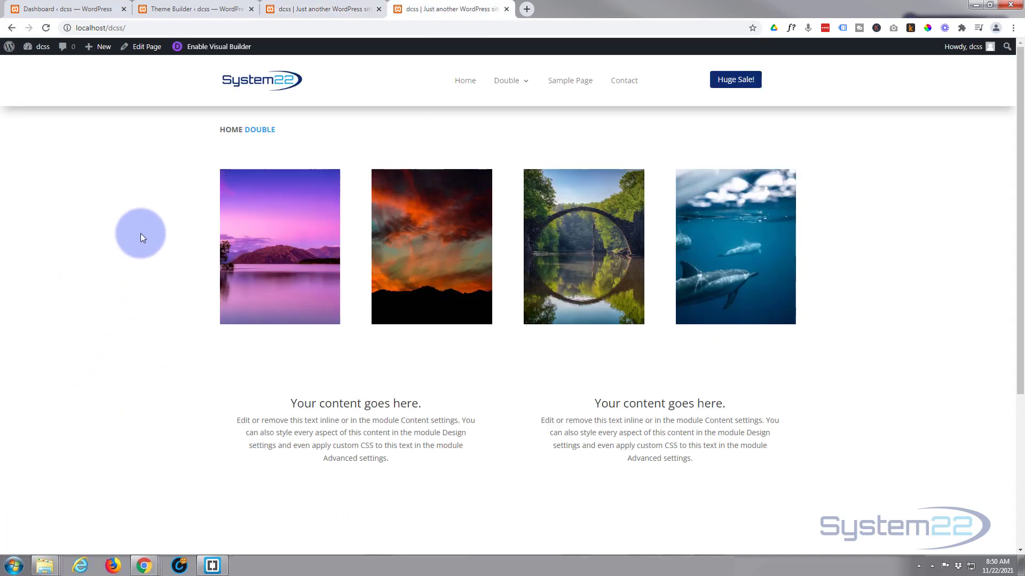
pyautogui.scroll(-3, 141, 235)
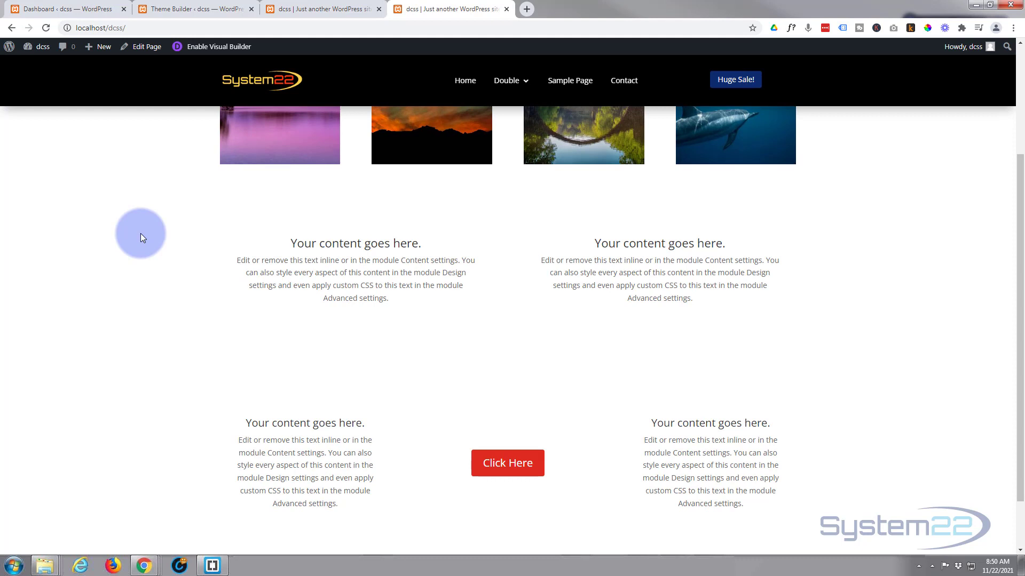
pyautogui.scroll(-2, 140, 233)
pyautogui.scroll(3, 140, 237)
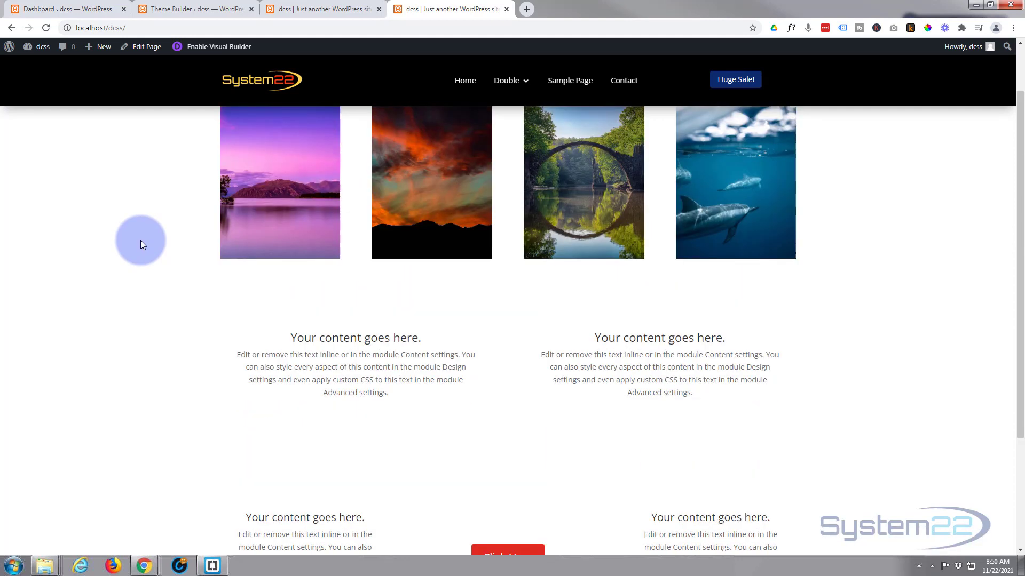
pyautogui.scroll(1, 140, 241)
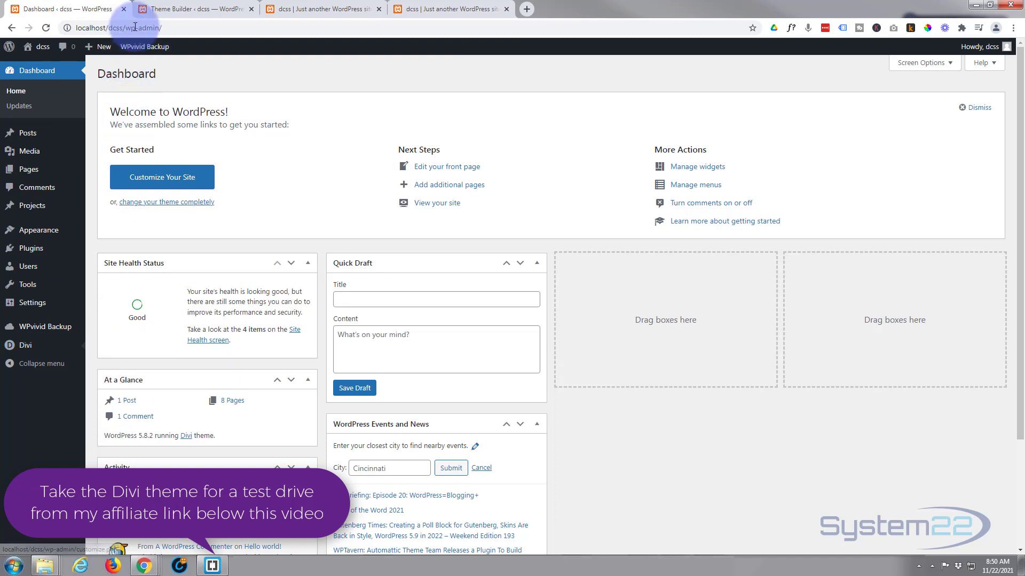
# Review the Global Header template in the Theme Builder, then go back to the Visual Builder tab
pyautogui.click(190, 10)
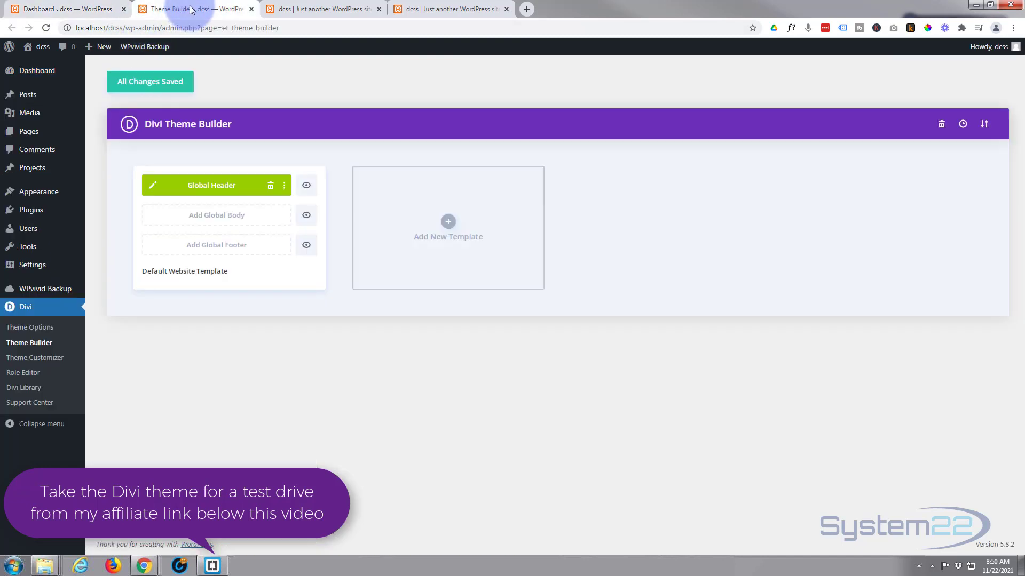
pyautogui.moveTo(187, 210)
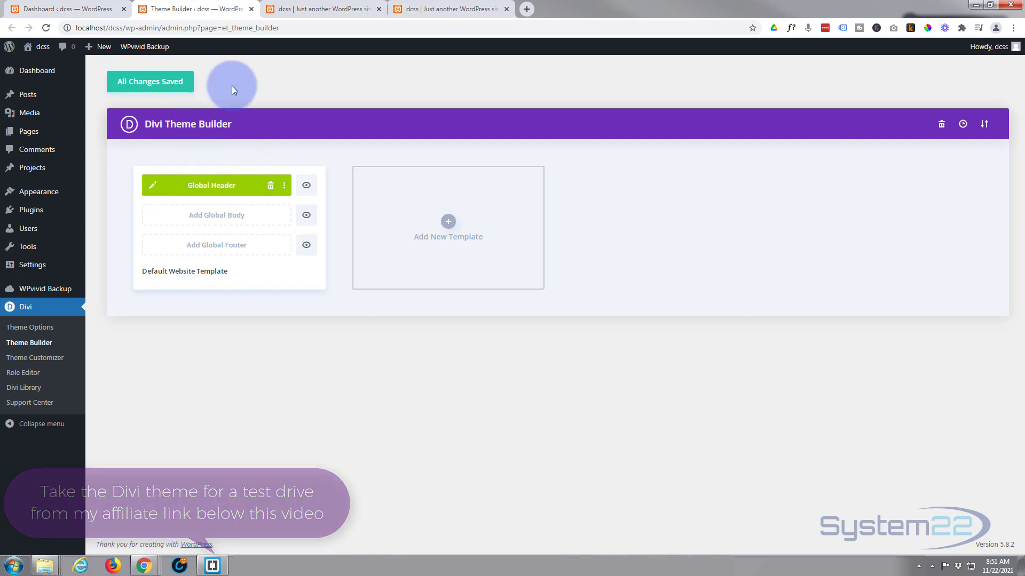
pyautogui.click(418, 9)
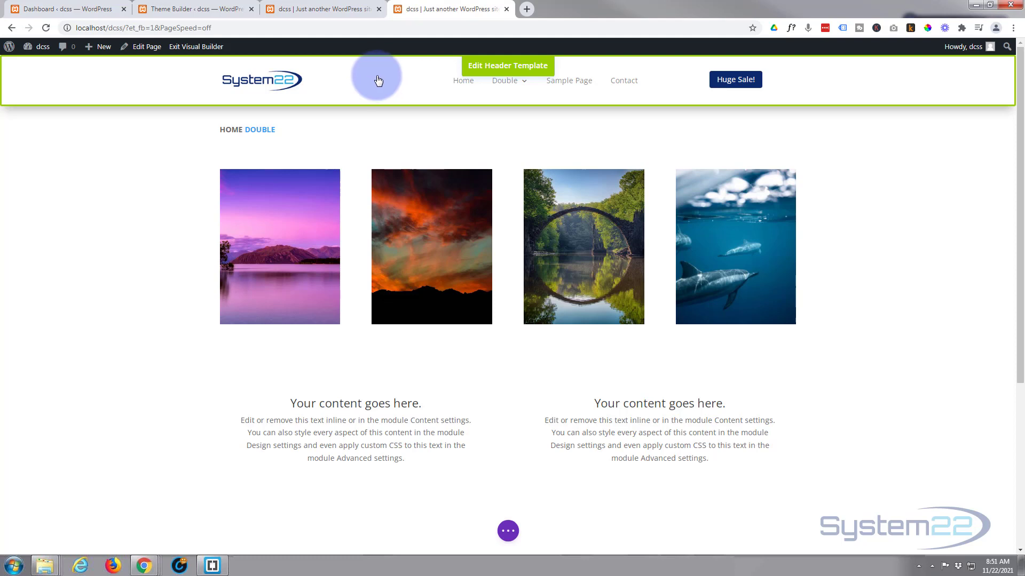
# Open the Global Header template for editing, with its System22 logo, menu and Huge Sale! button
pyautogui.click(496, 67)
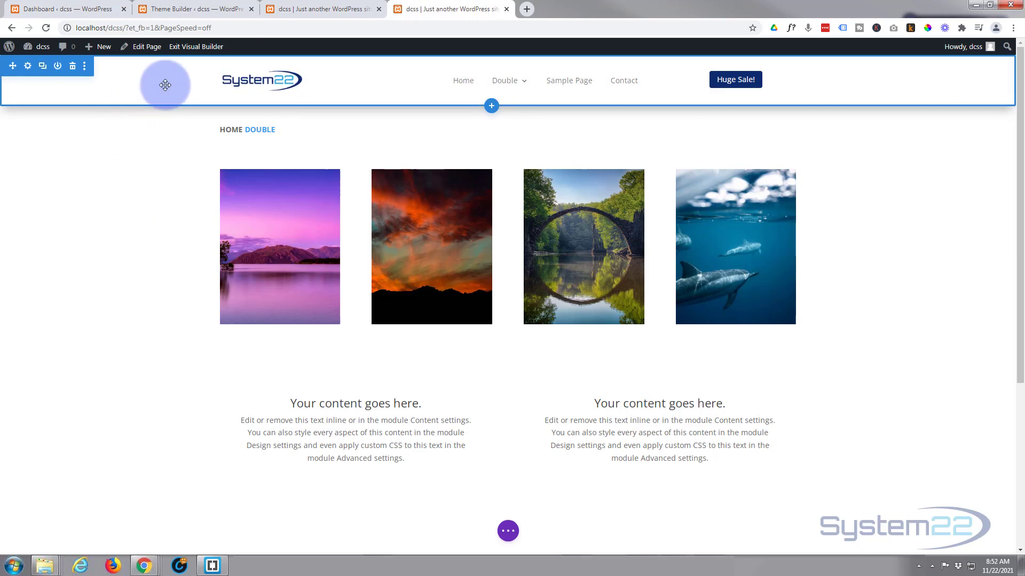
pyautogui.scroll(-3, 96, 208)
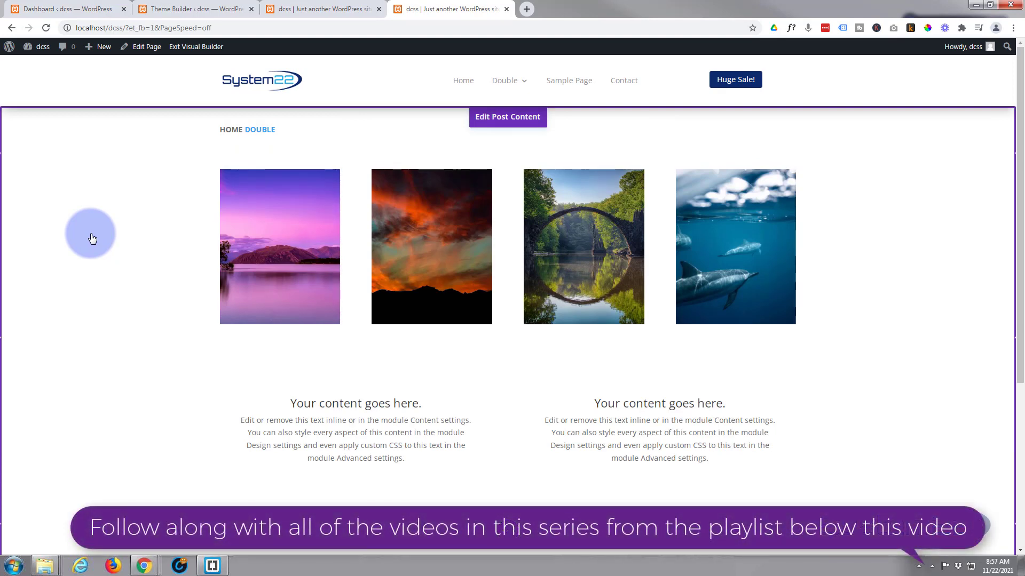
pyautogui.scroll(-4, 92, 238)
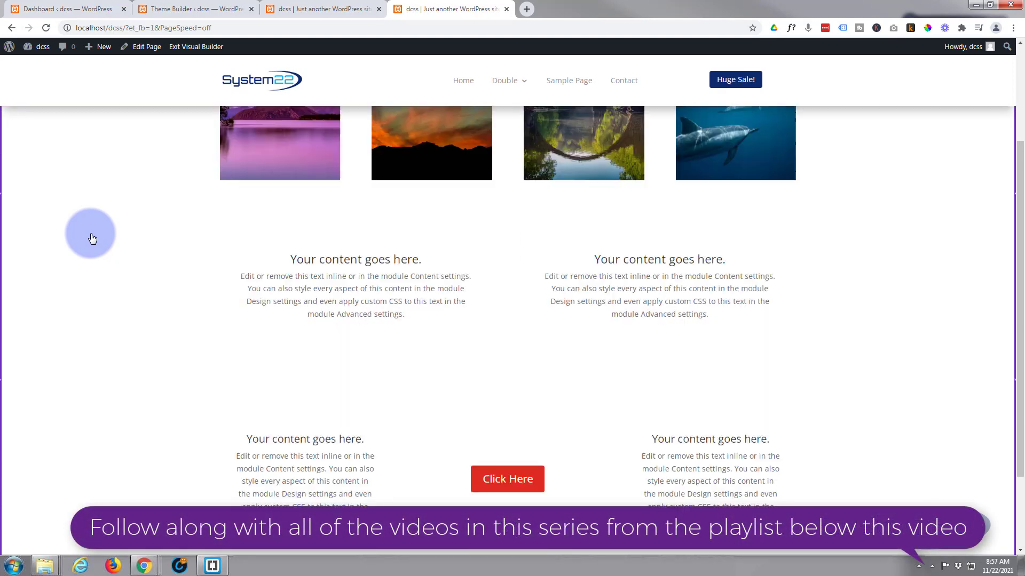
pyautogui.scroll(4, 92, 238)
pyautogui.scroll(1, 92, 238)
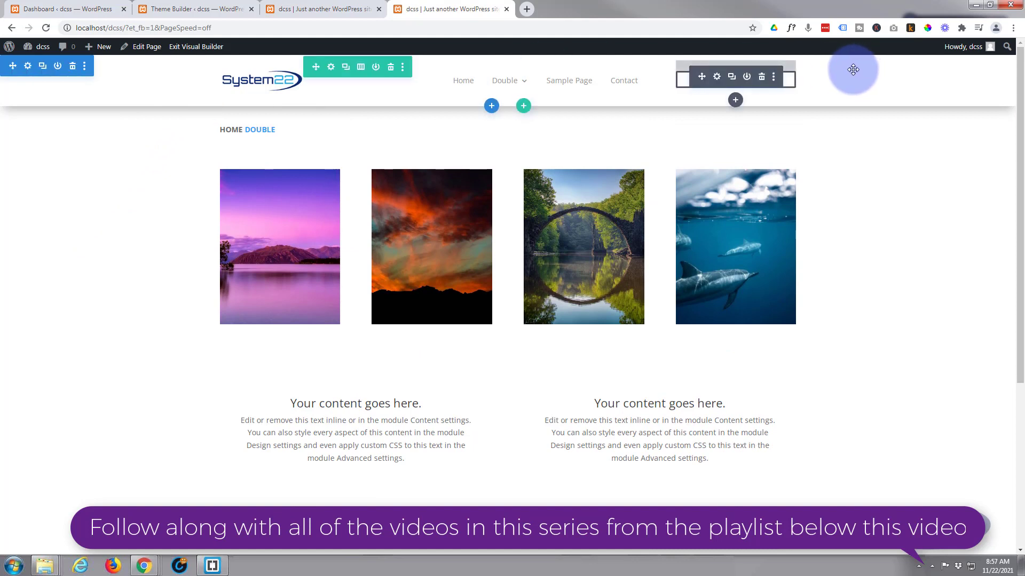
pyautogui.click(28, 67)
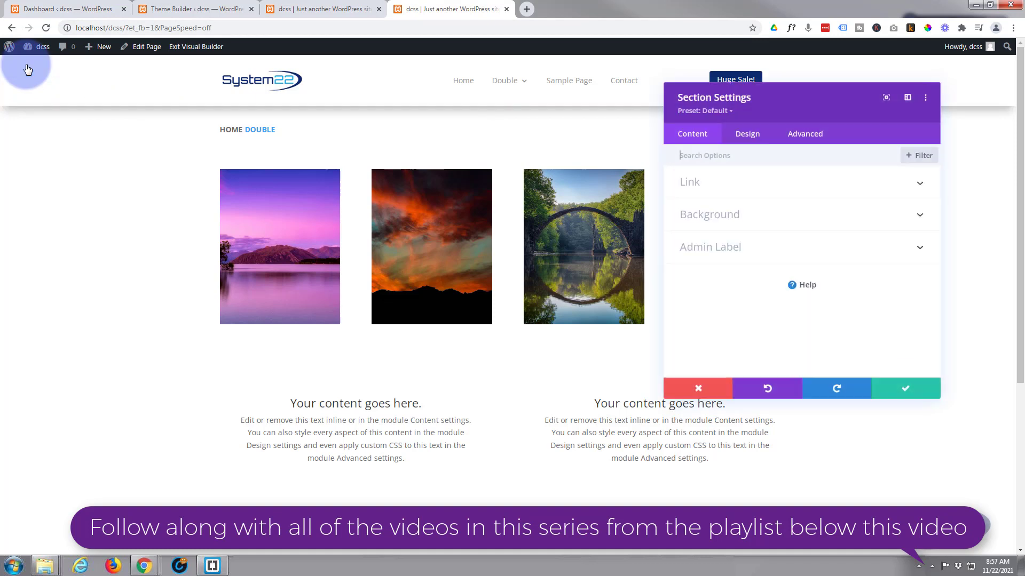
pyautogui.click(818, 136)
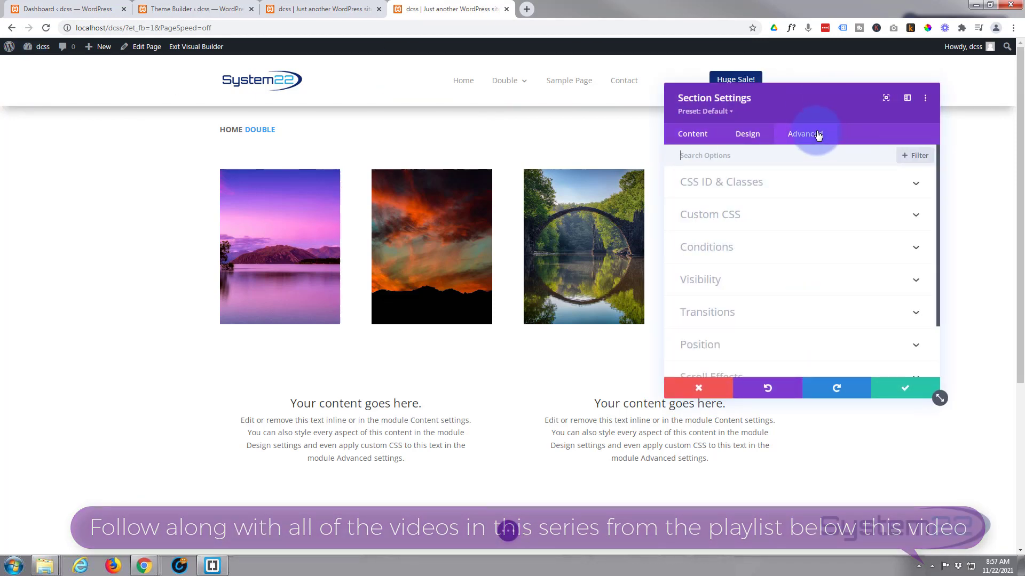
pyautogui.scroll(-2, 829, 247)
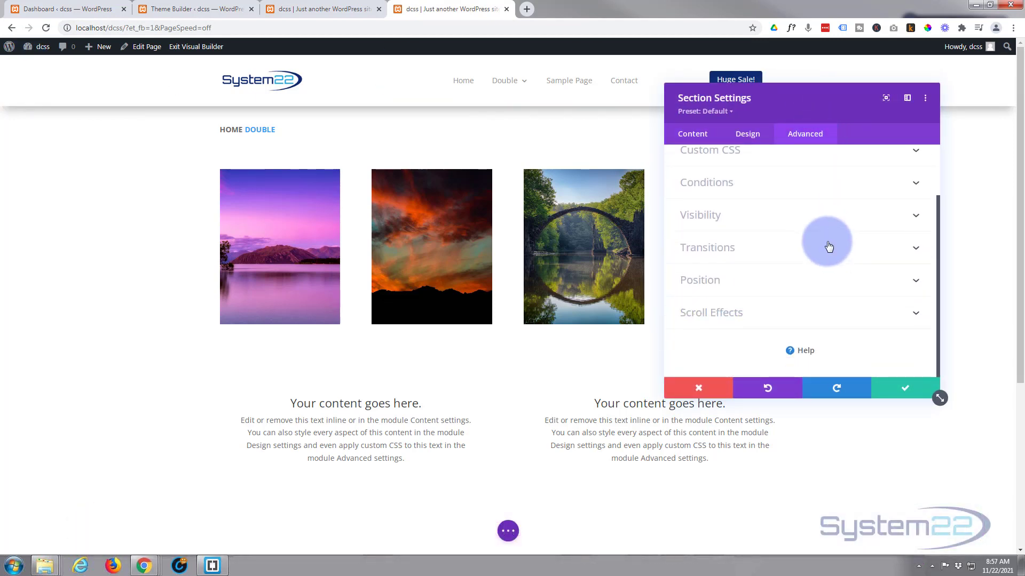
pyautogui.click(828, 313)
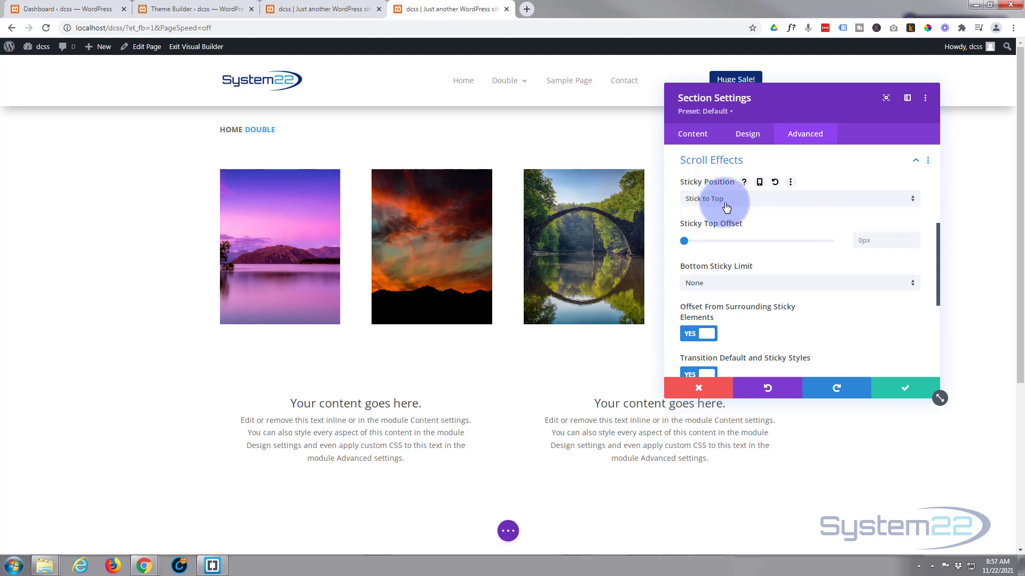
# Enable a separate sticky background for the header section and set it to black (#000000)
pyautogui.click(691, 137)
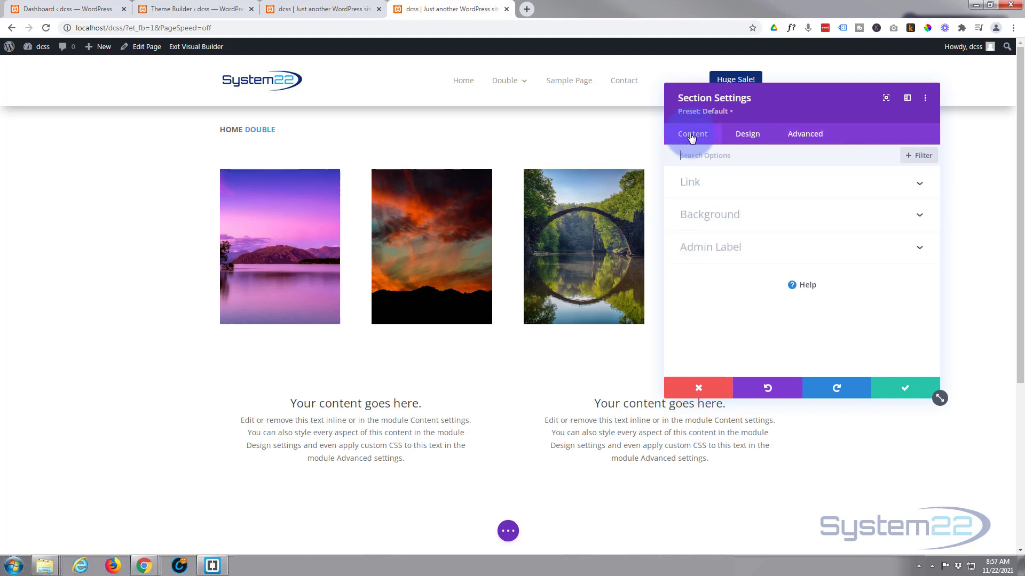
pyautogui.click(764, 216)
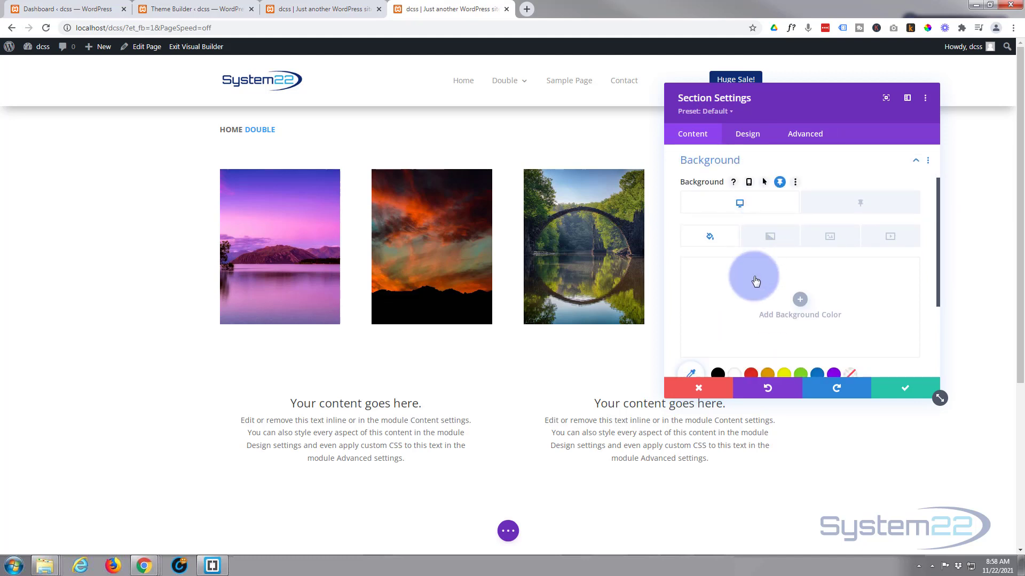
pyautogui.click(780, 183)
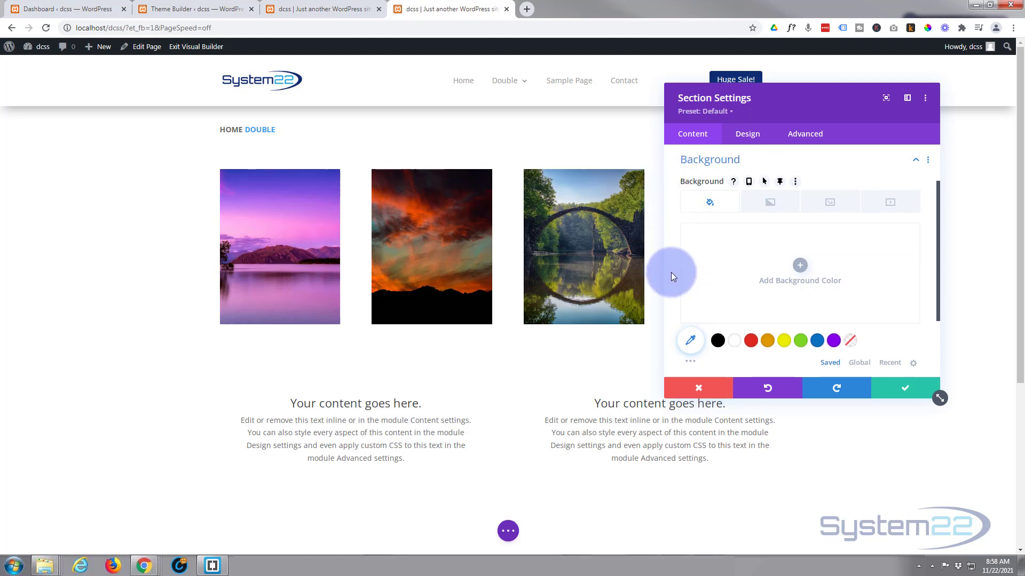
pyautogui.scroll(-2, 671, 272)
pyautogui.scroll(3, 674, 273)
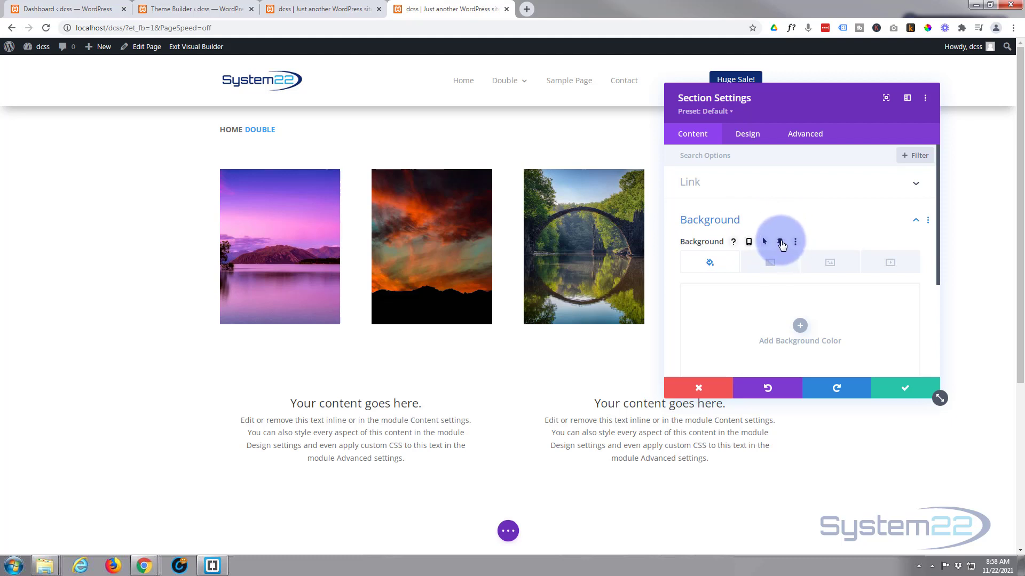
pyautogui.click(780, 242)
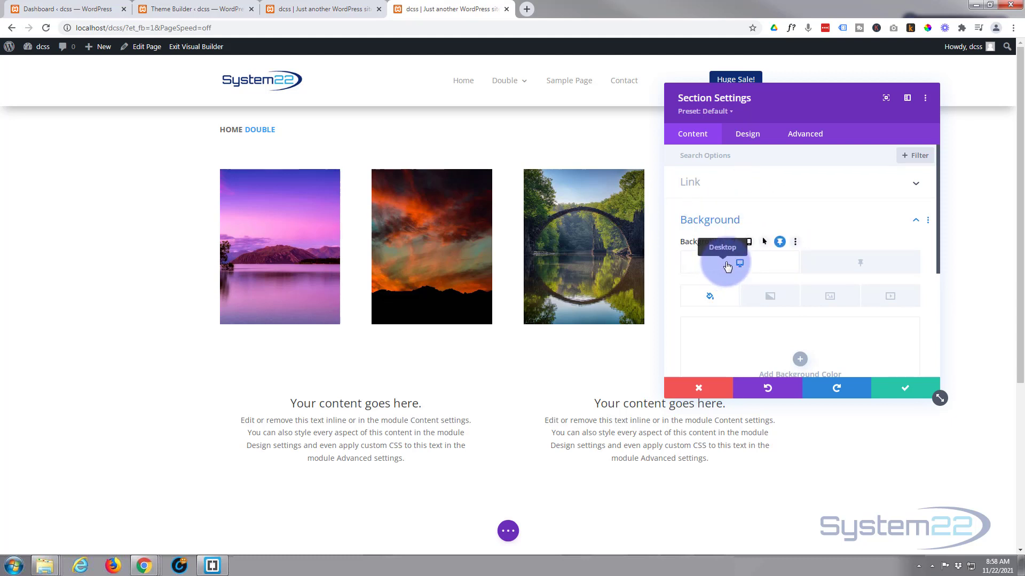
pyautogui.click(853, 261)
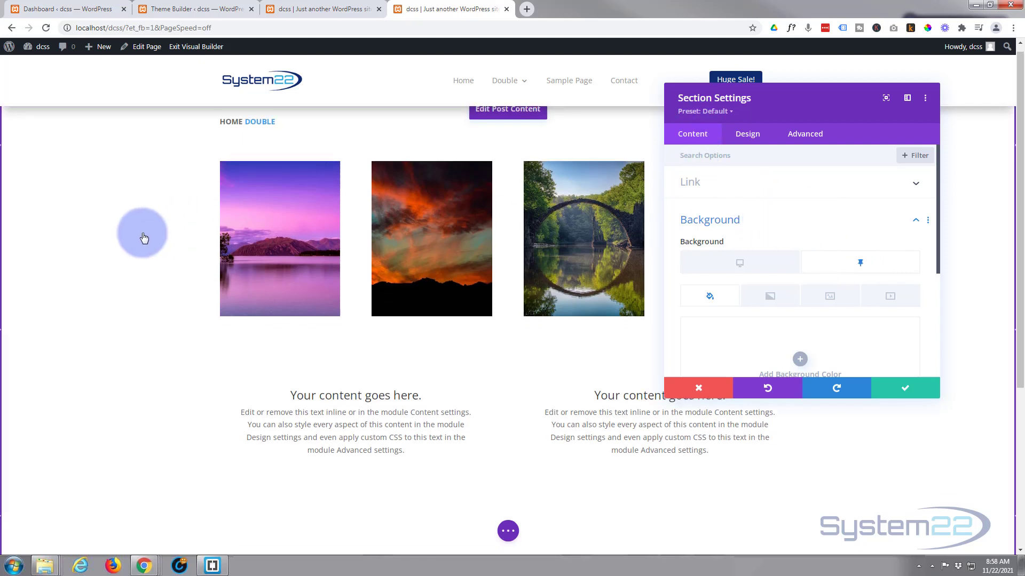
pyautogui.scroll(-2, 143, 236)
pyautogui.scroll(-2, 697, 290)
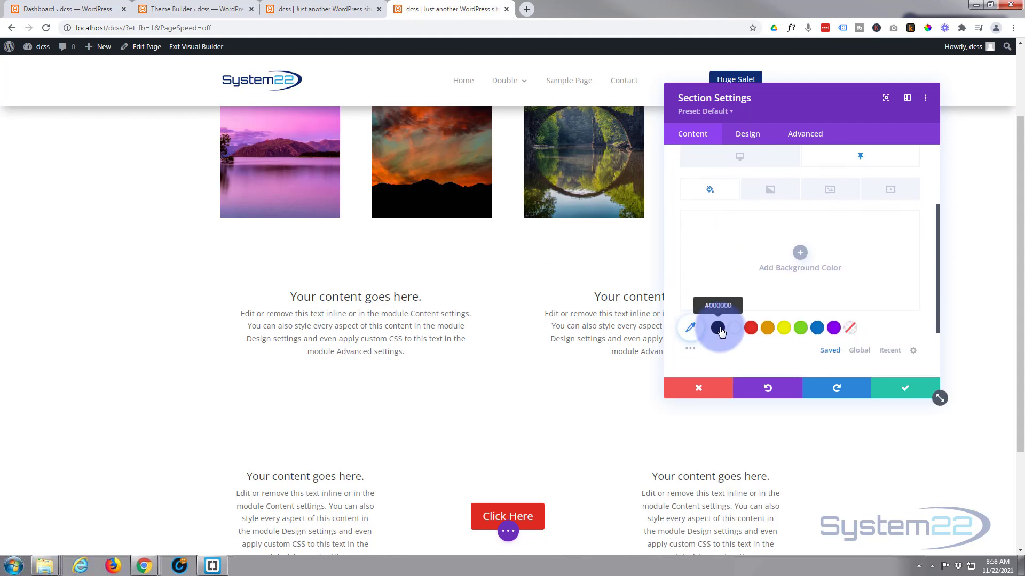
pyautogui.click(720, 330)
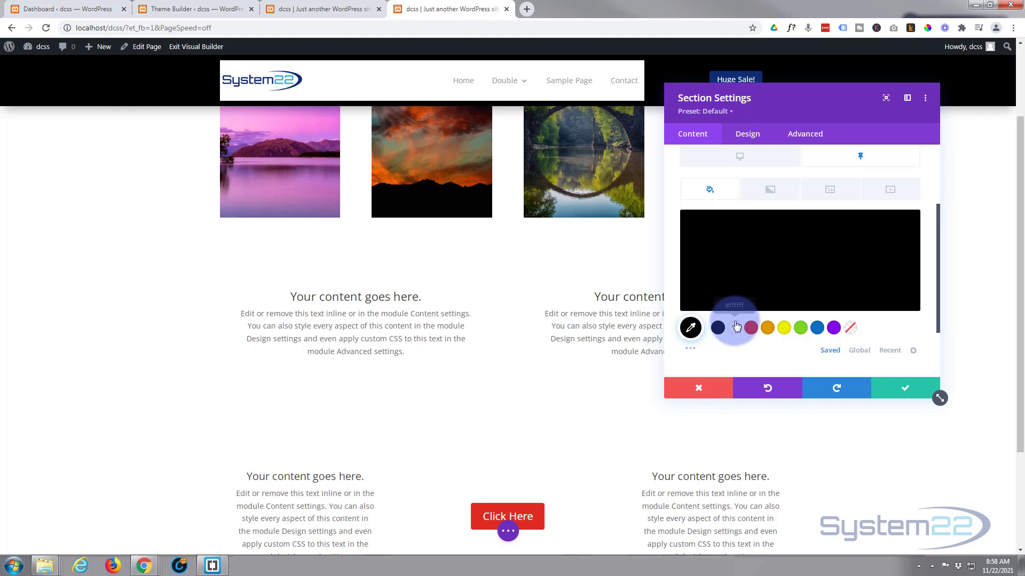
pyautogui.moveTo(710, 256)
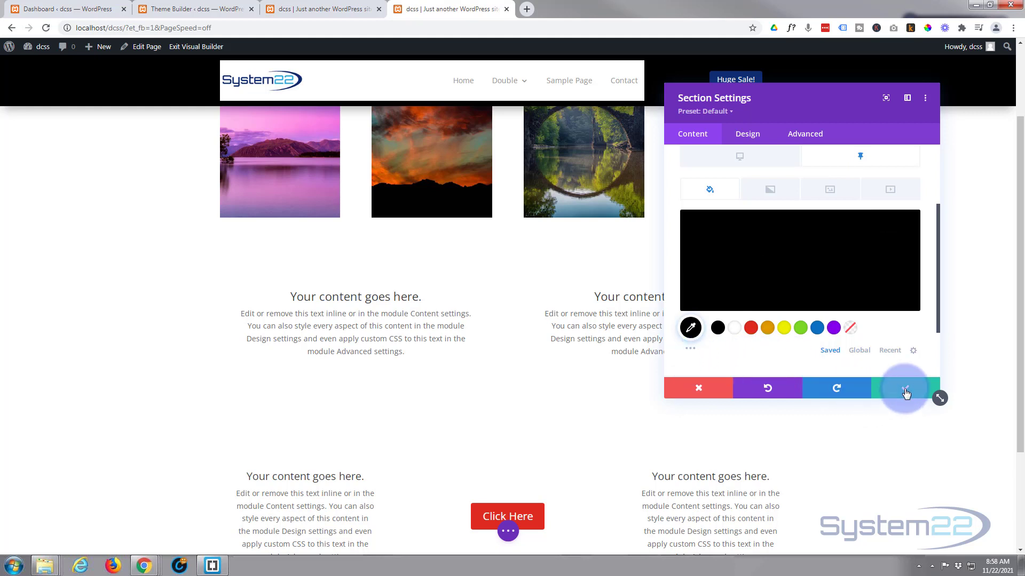
# Save the section's background, switch to Wireframe View, and open the Menu module's settings
pyautogui.click(905, 394)
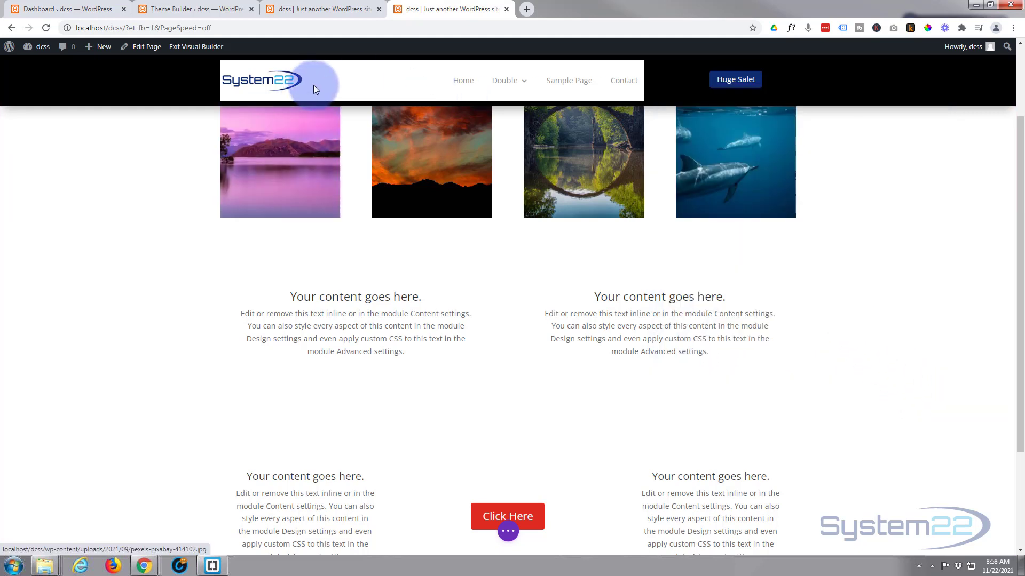
pyautogui.moveTo(315, 81)
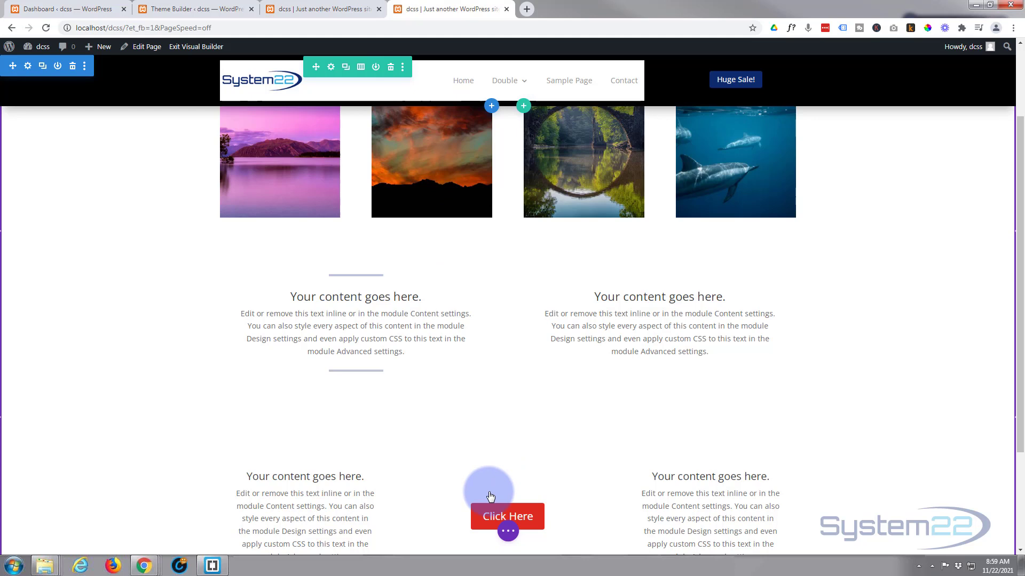
pyautogui.click(508, 531)
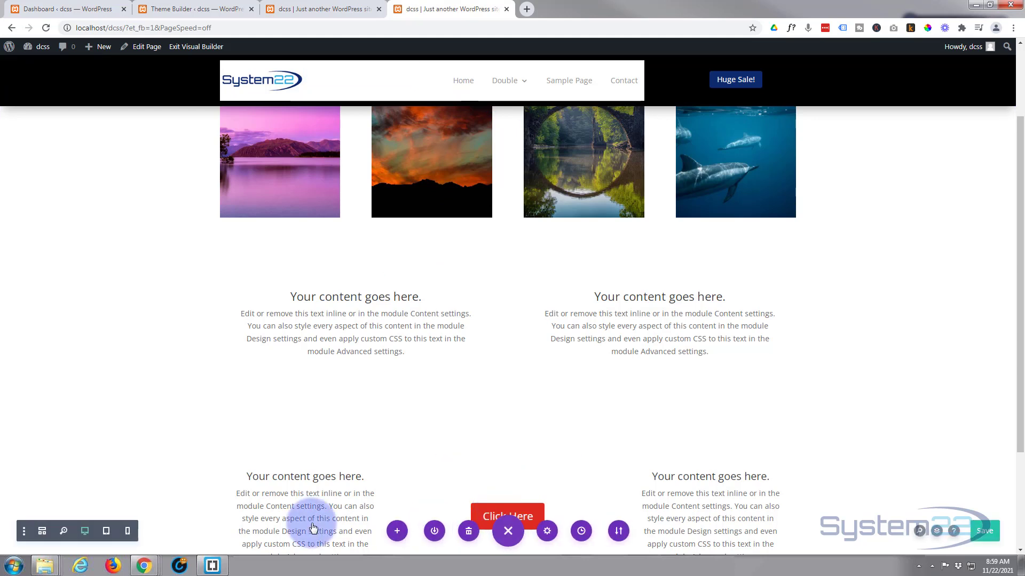
pyautogui.click(42, 532)
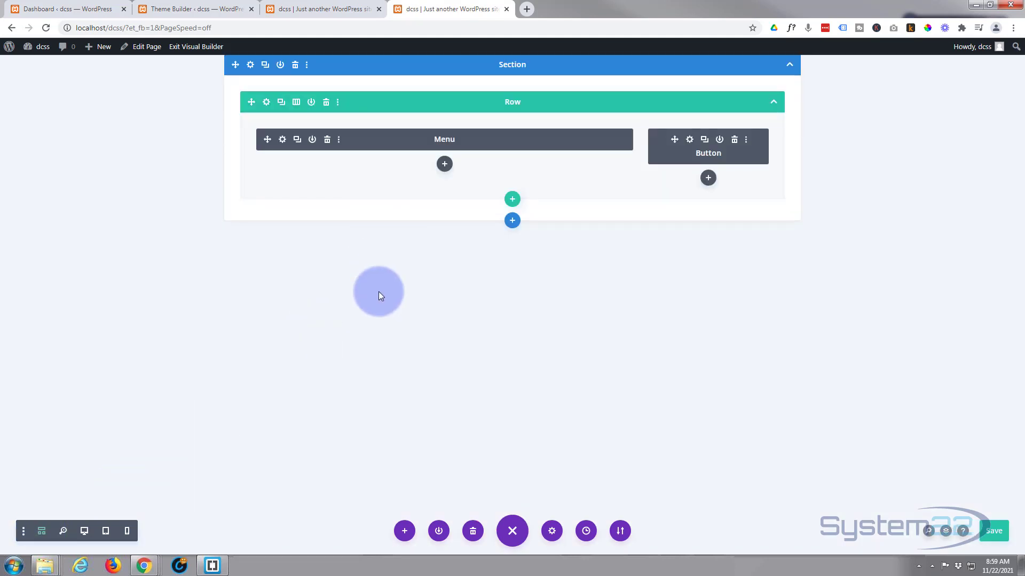
pyautogui.click(282, 140)
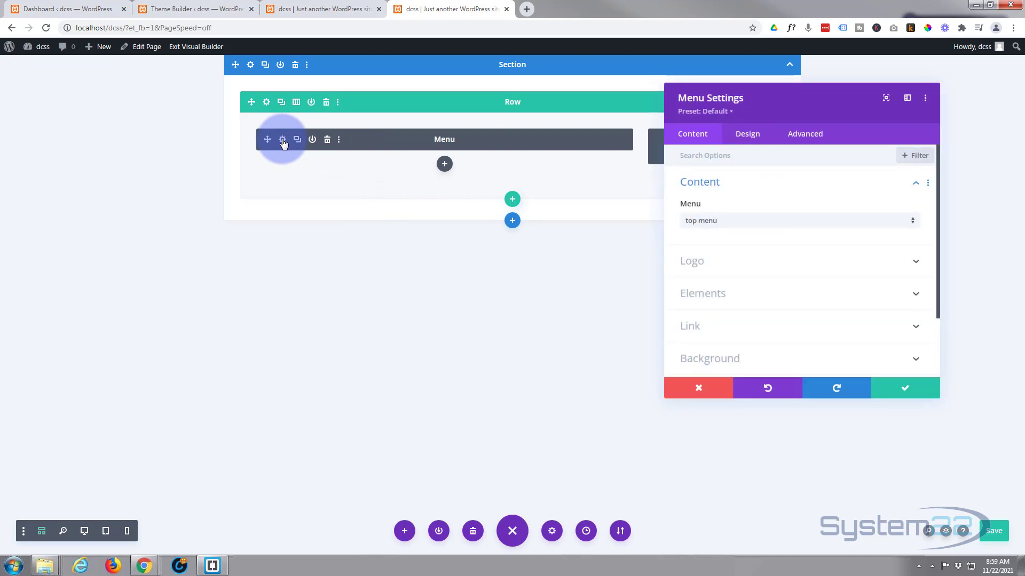
# Return to Desktop View and delete the Menu module's white background colour
pyautogui.click(84, 531)
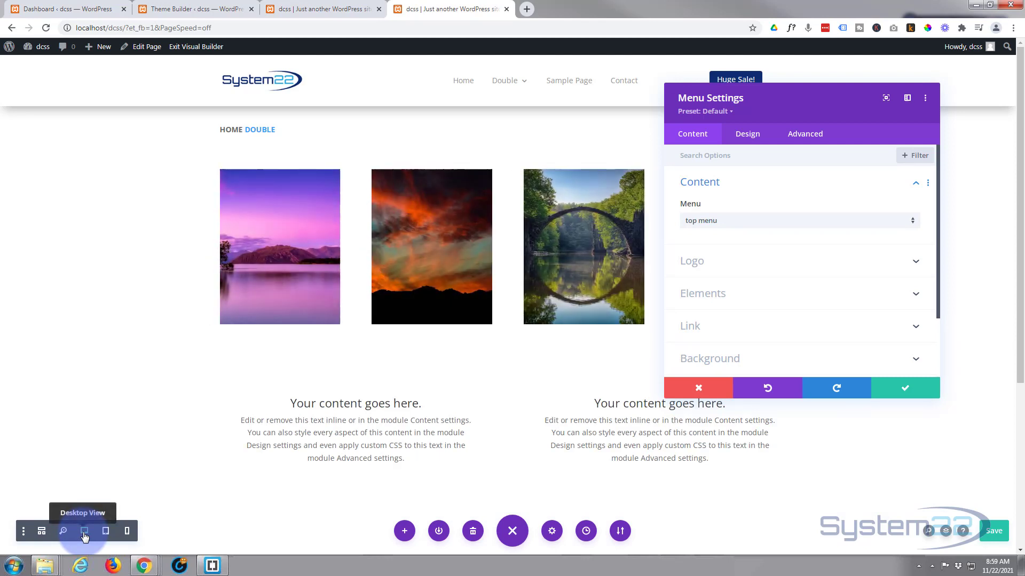
pyautogui.scroll(-1, 165, 276)
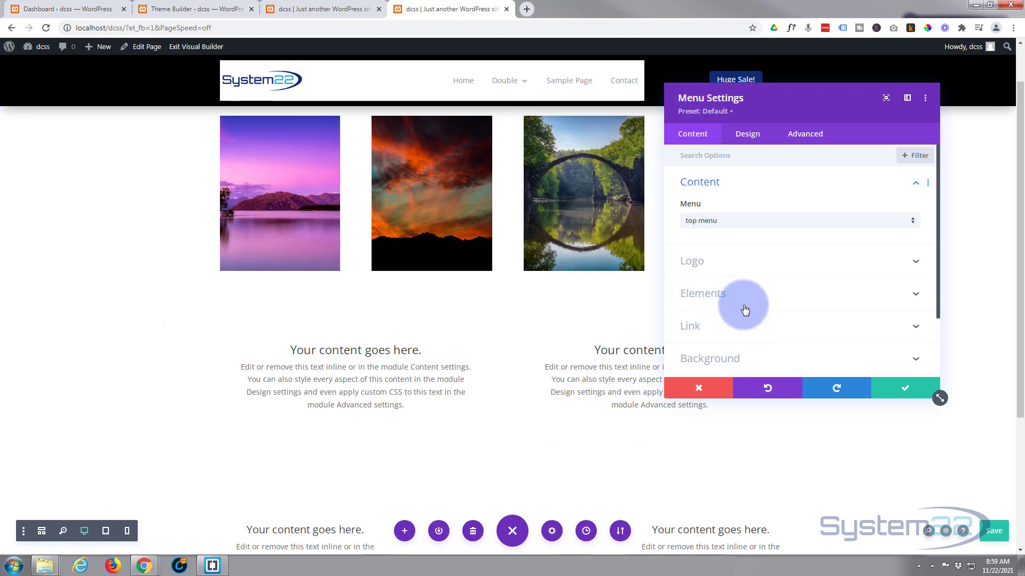
pyautogui.click(757, 352)
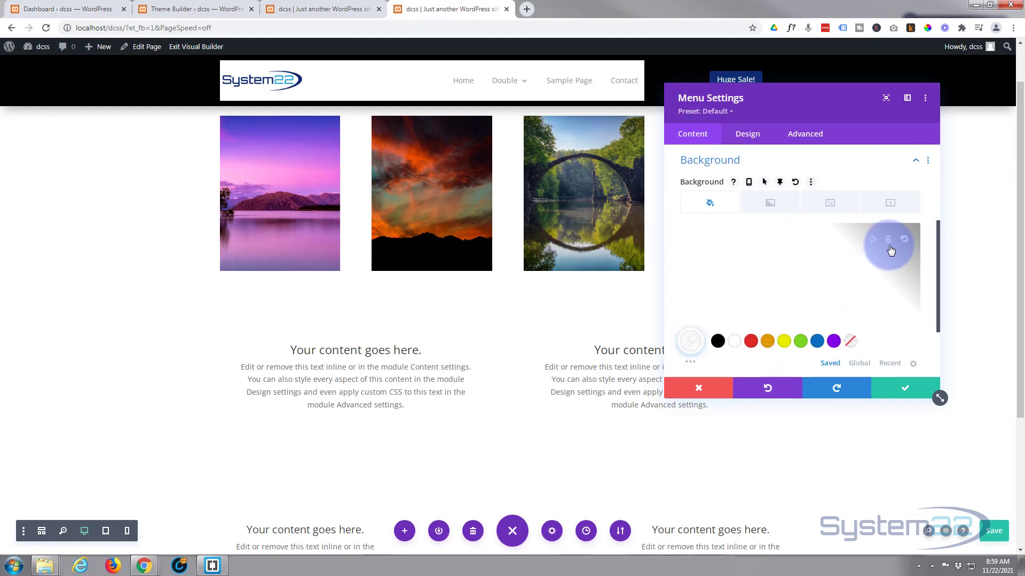
pyautogui.click(889, 243)
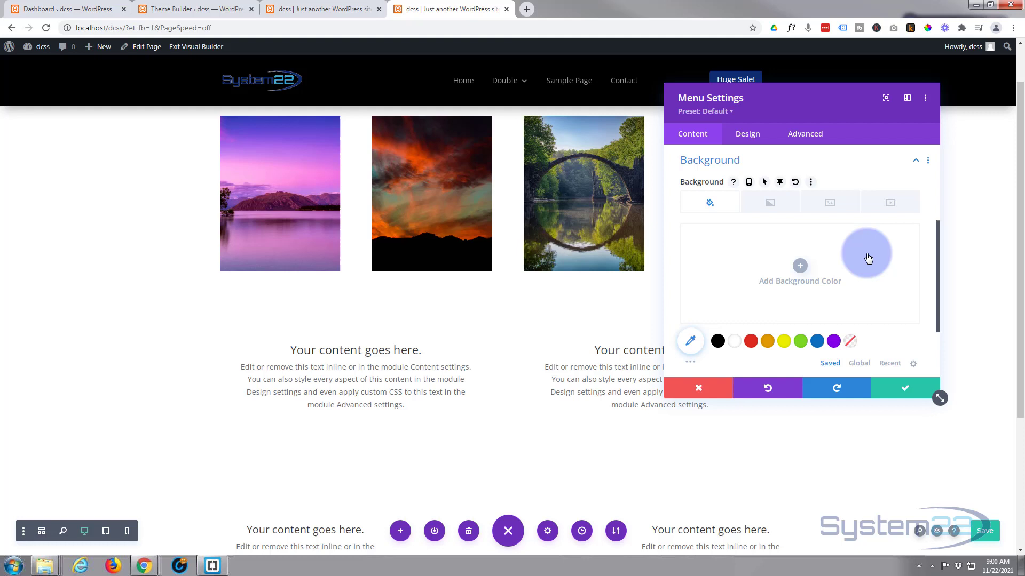
# Set the Menu module's Sticky Position to Stick to Top and scroll the page to test it
pyautogui.click(811, 139)
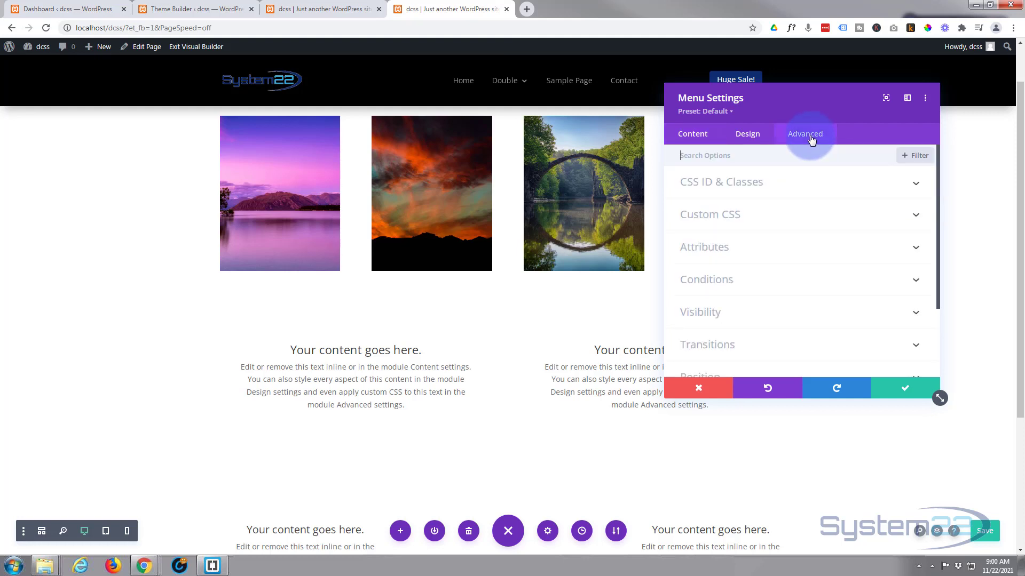
pyautogui.scroll(-3, 825, 308)
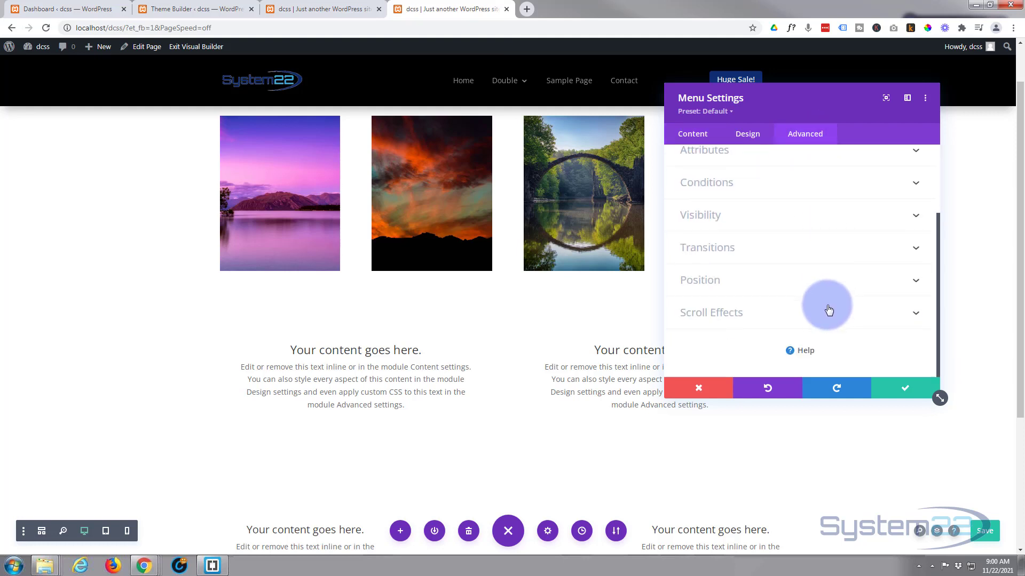
pyautogui.click(815, 314)
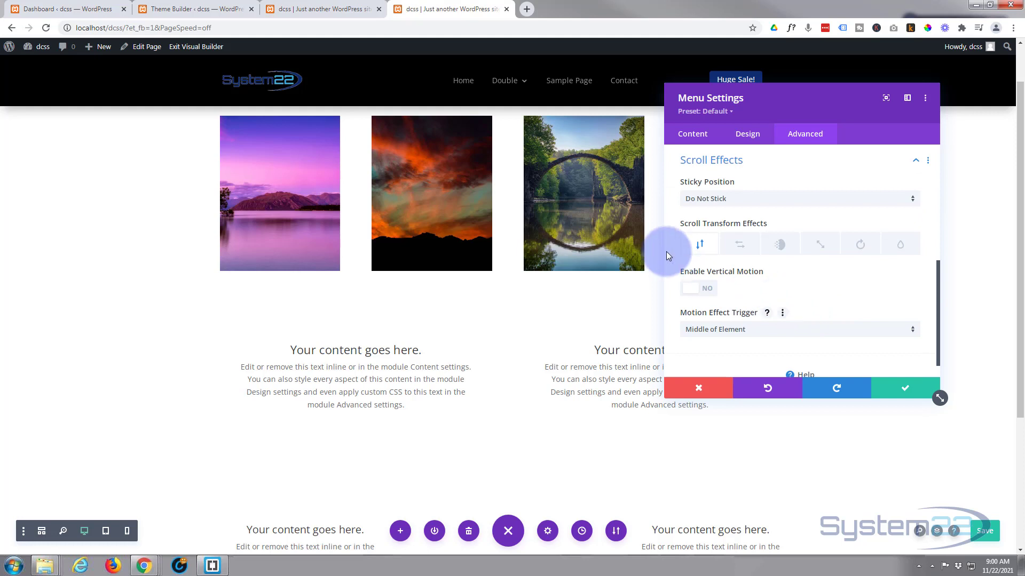
pyautogui.click(753, 202)
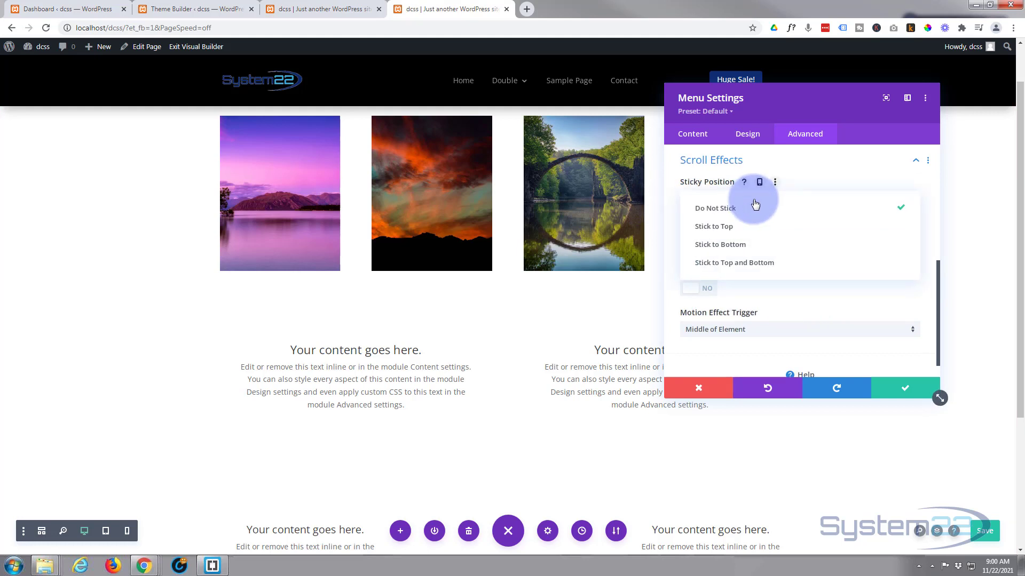
pyautogui.click(729, 229)
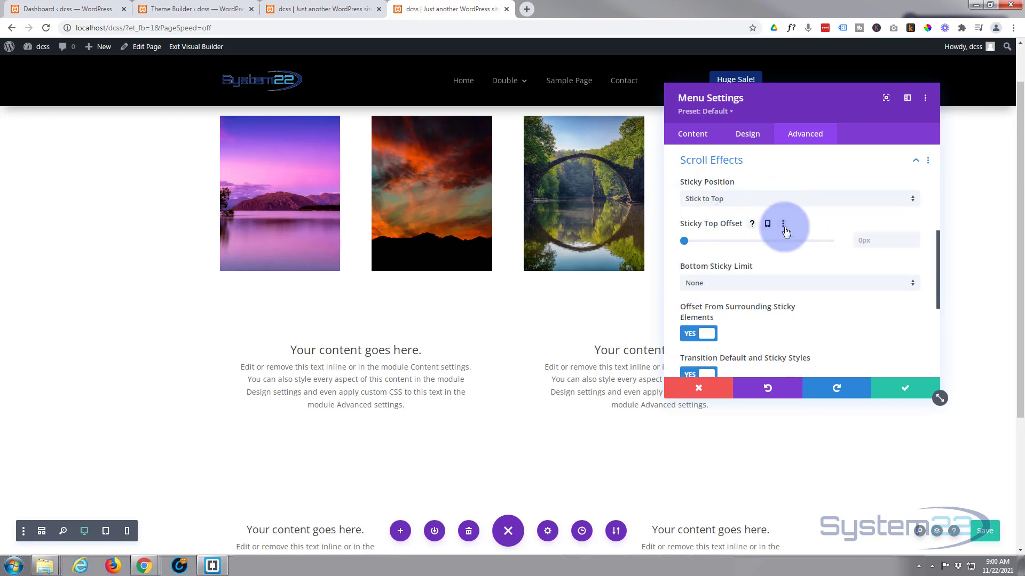
pyautogui.scroll(1, 158, 283)
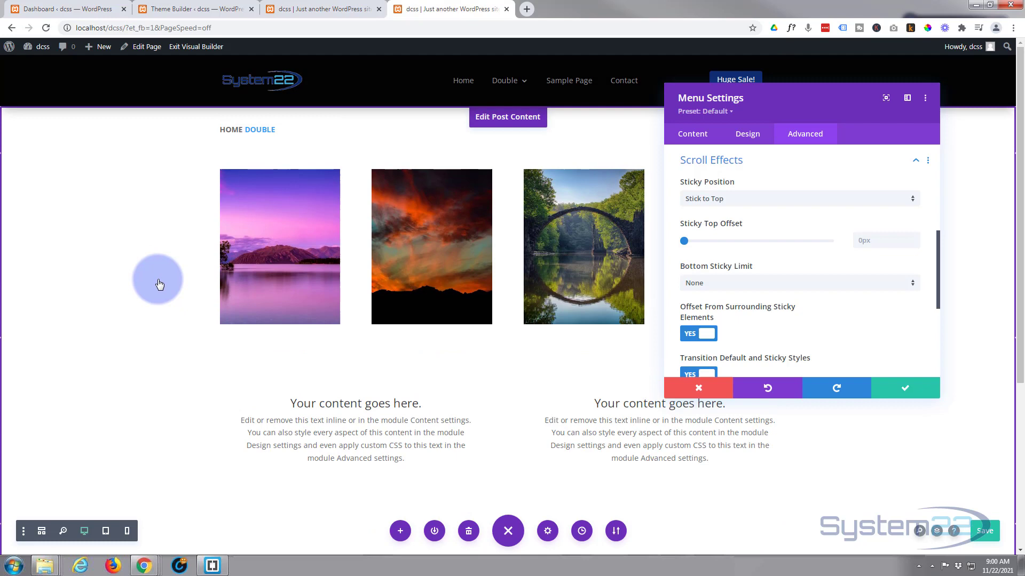
pyautogui.scroll(-2, 159, 282)
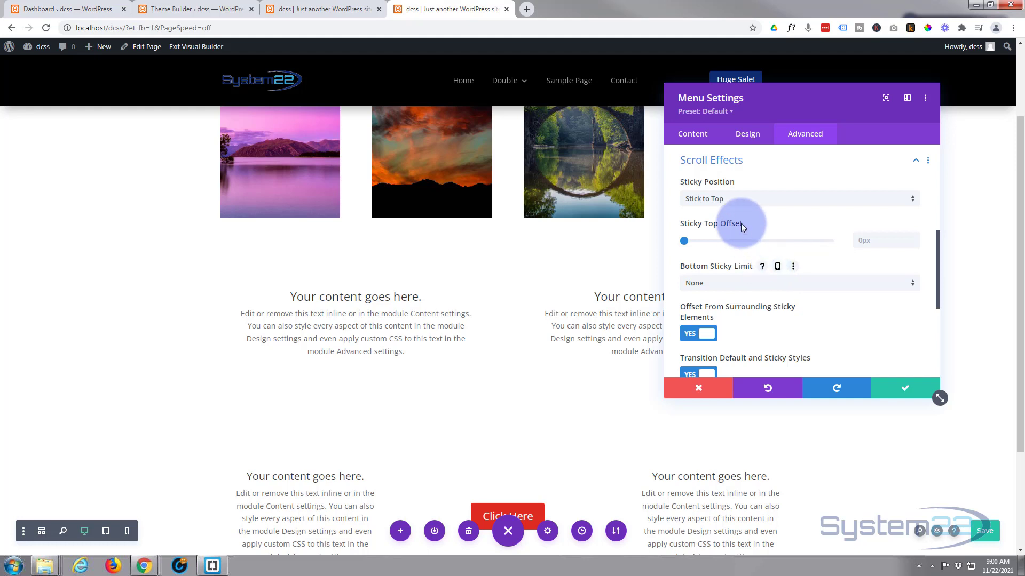
# Give the Menu module's logo a 100% Image Invert that applies only in the sticky state
pyautogui.click(748, 135)
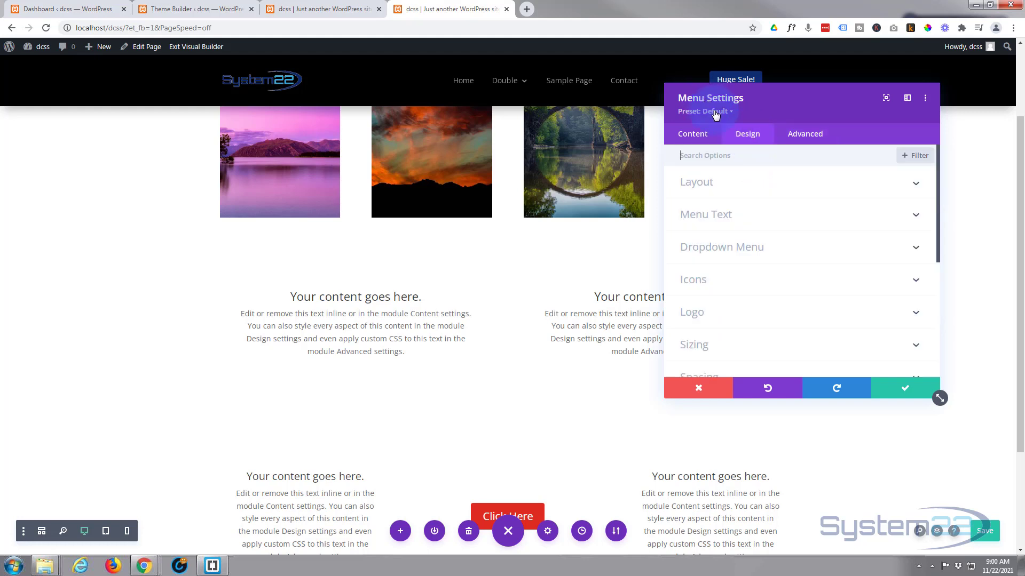
pyautogui.click(737, 311)
pyautogui.scroll(-2, 739, 309)
pyautogui.scroll(-6, 739, 308)
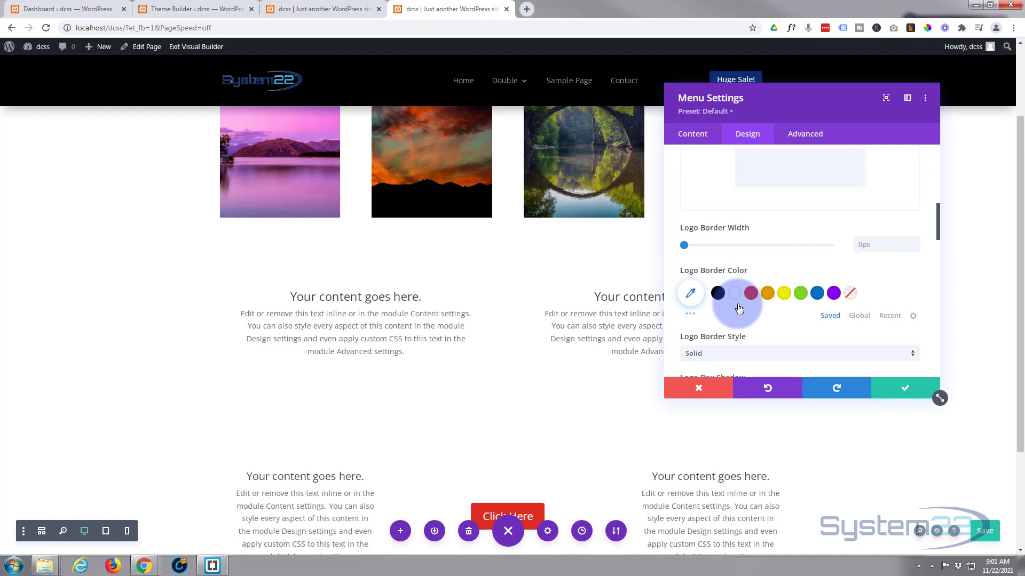
pyautogui.scroll(-2, 738, 303)
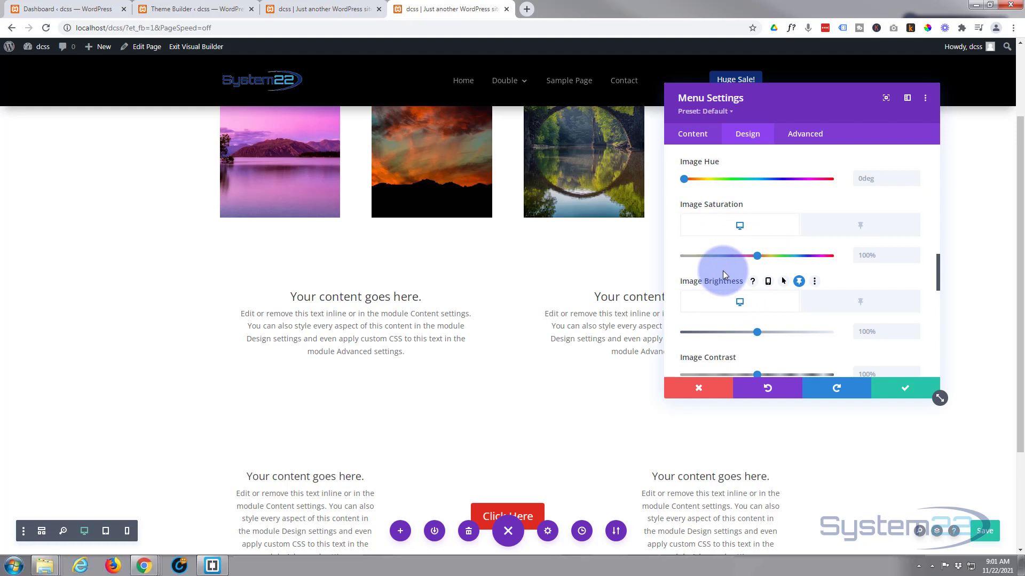
pyautogui.scroll(-5, 723, 271)
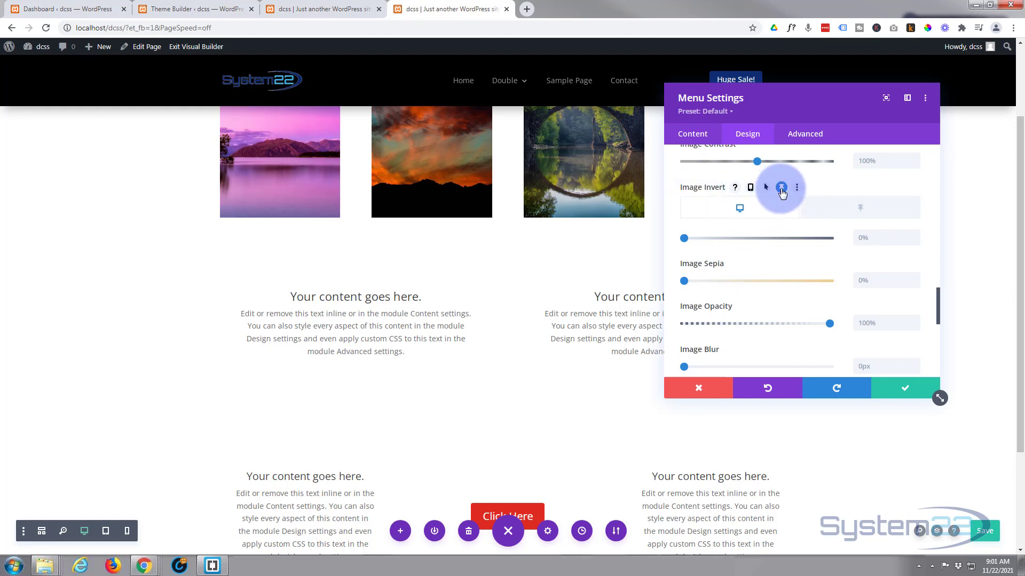
pyautogui.click(781, 188)
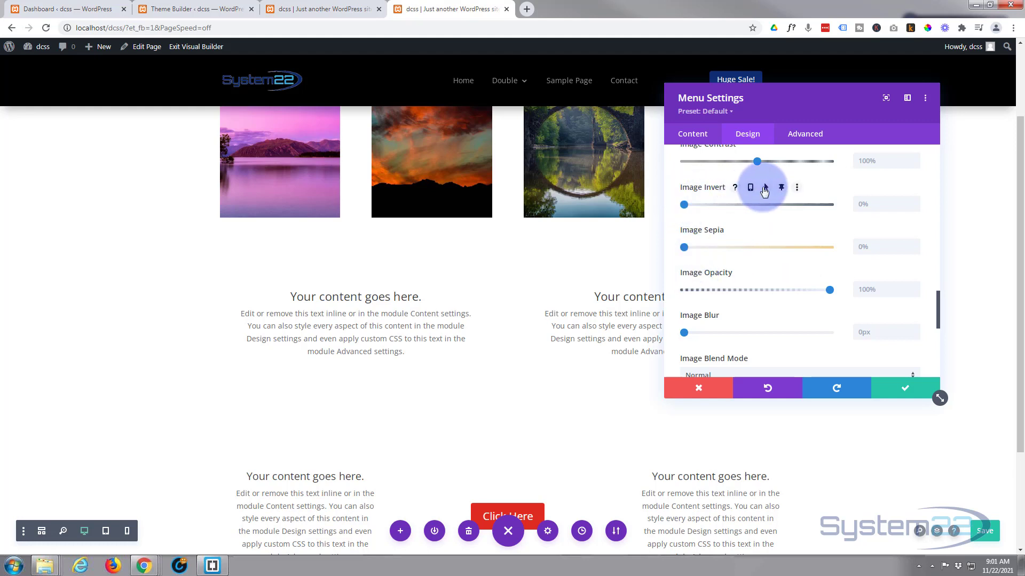
pyautogui.click(782, 188)
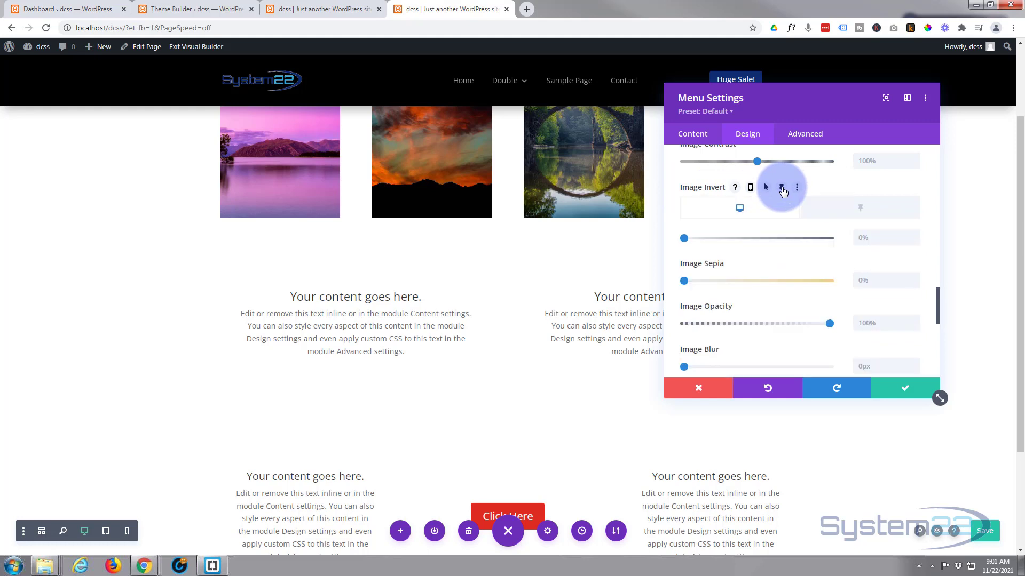
pyautogui.click(838, 212)
pyautogui.click(685, 238)
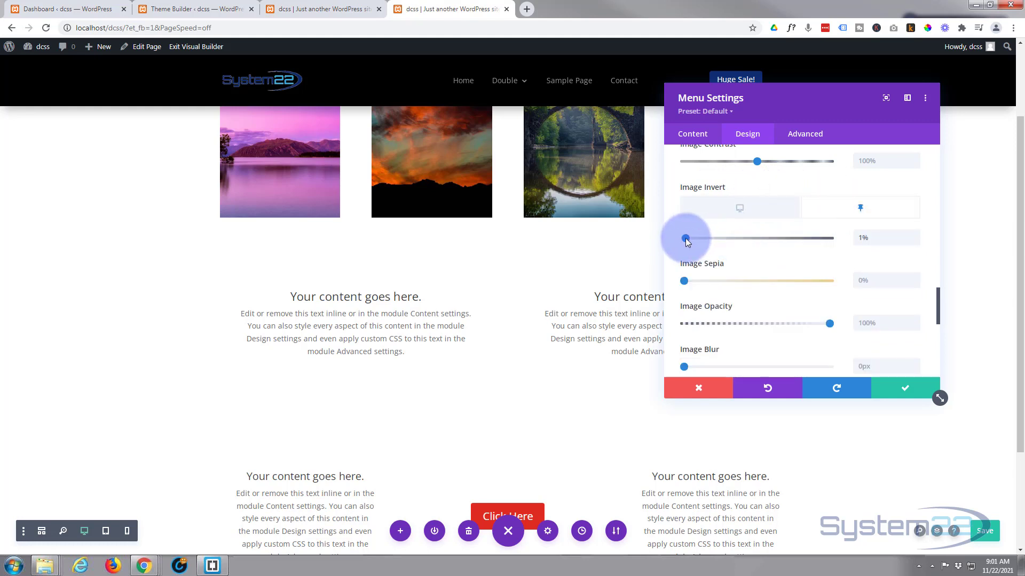
pyautogui.moveTo(701, 241); pyautogui.dragTo(738, 239)
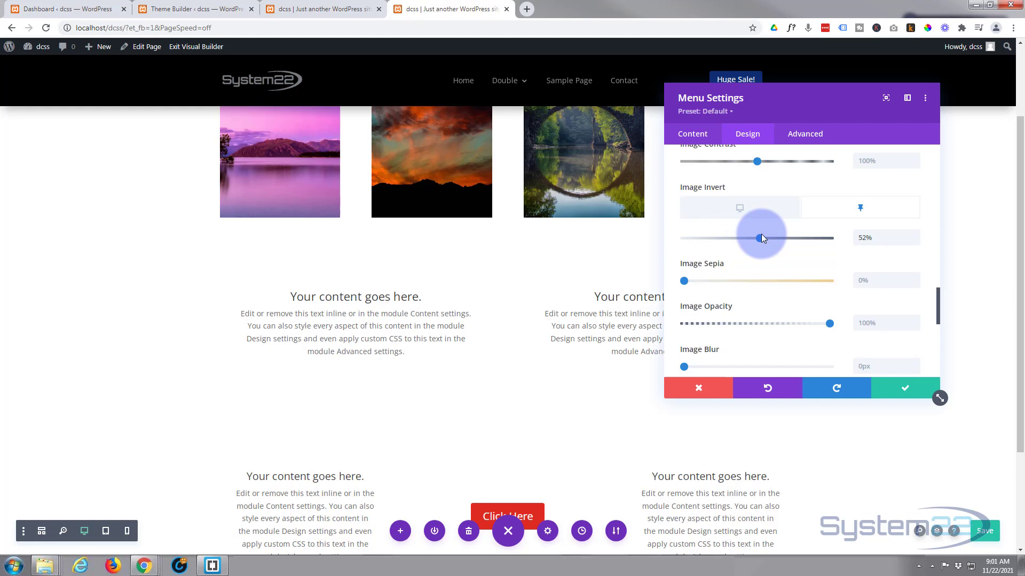
pyautogui.moveTo(767, 236); pyautogui.dragTo(852, 258)
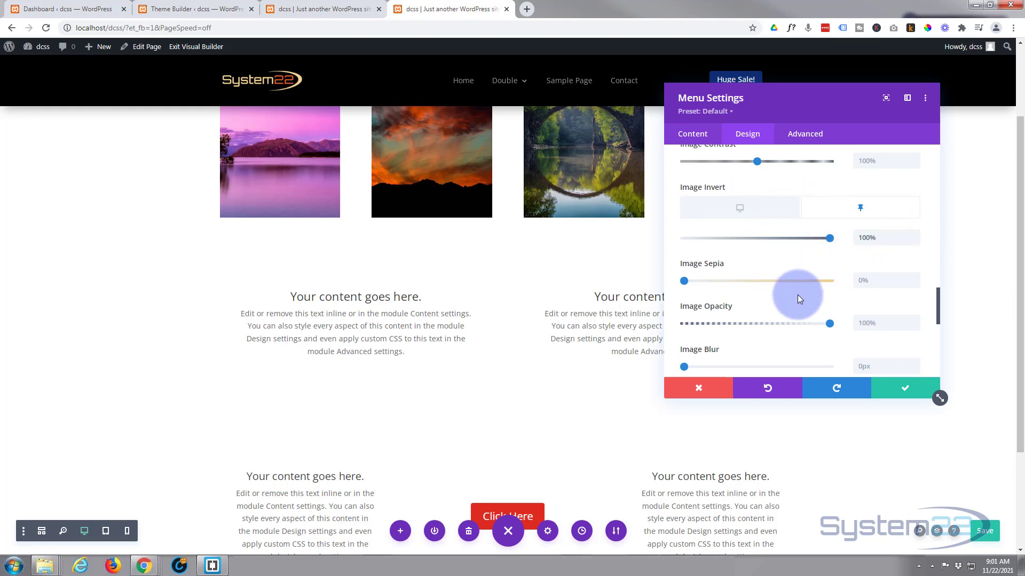
# Enable a sticky value for the logo's Image Contrast and set it to 200%
pyautogui.scroll(3, 799, 294)
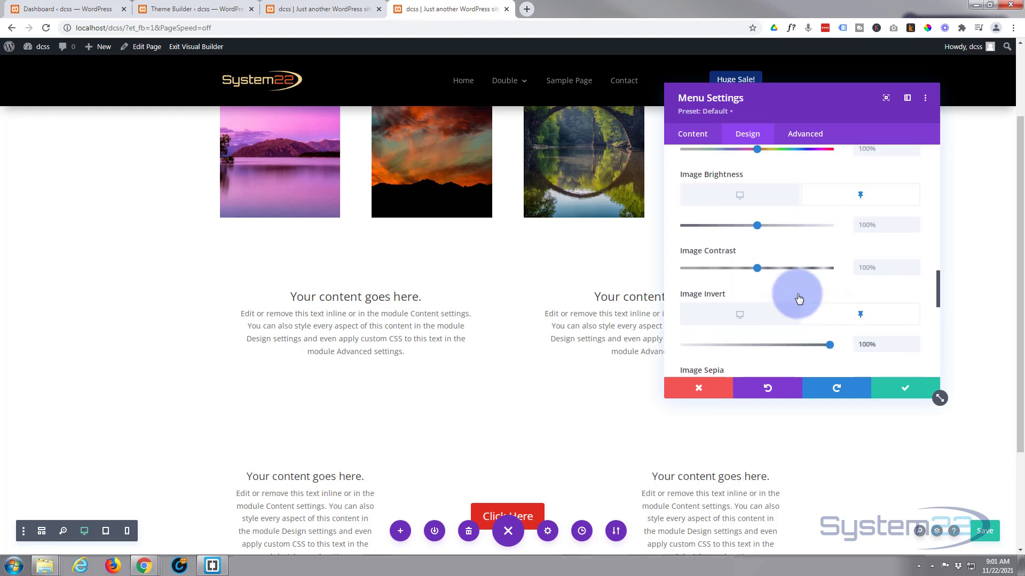
pyautogui.moveTo(757, 267)
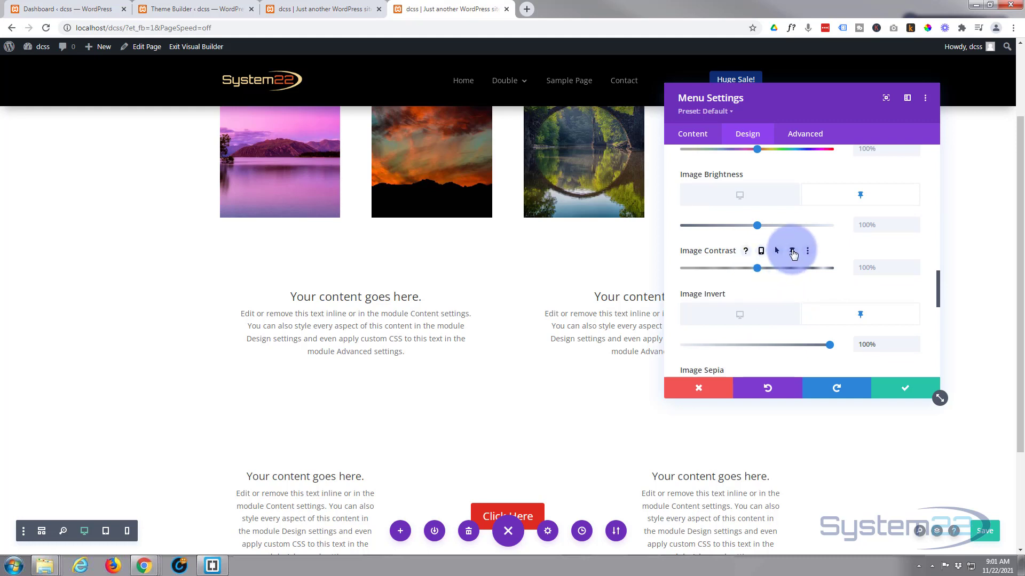
pyautogui.click(793, 252)
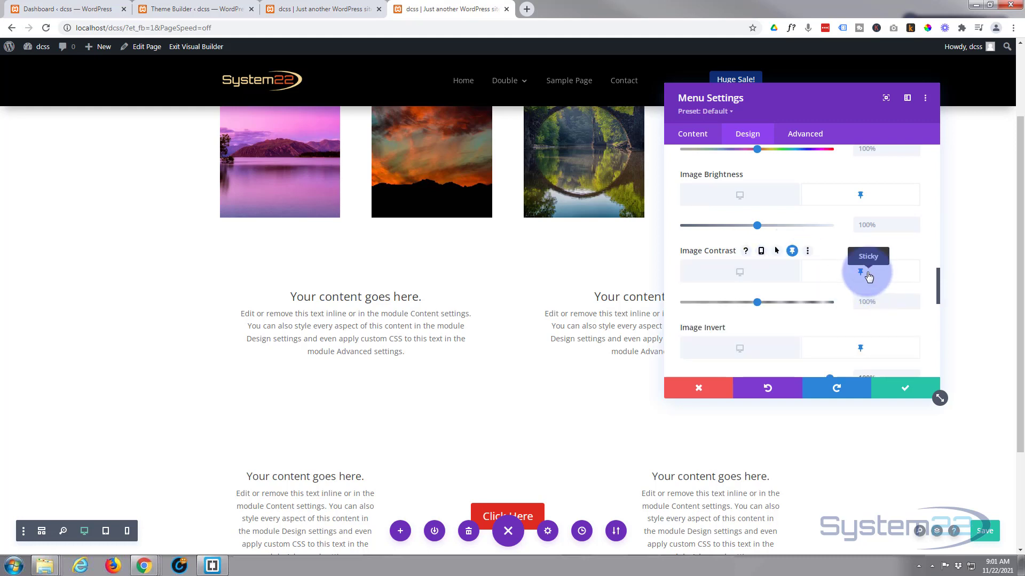
pyautogui.click(860, 276)
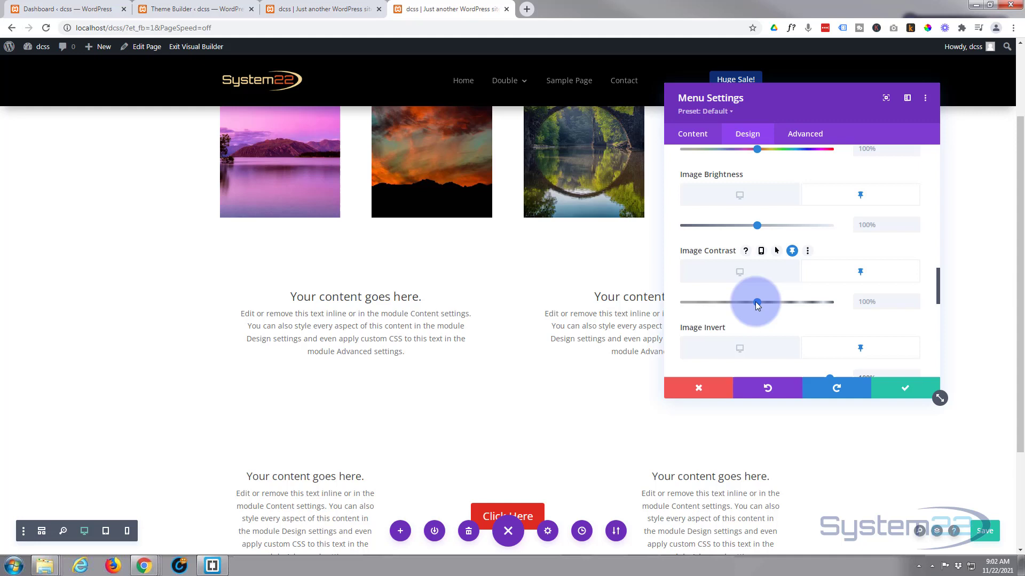
pyautogui.moveTo(756, 302); pyautogui.dragTo(847, 303)
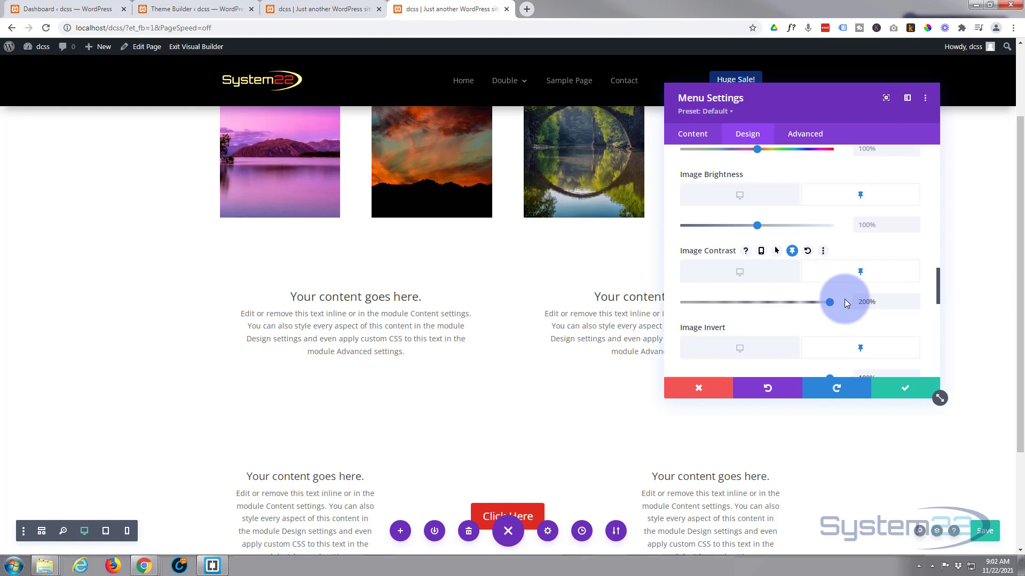
# Shift the logo's Image Hue to 211deg
pyautogui.scroll(2, 811, 303)
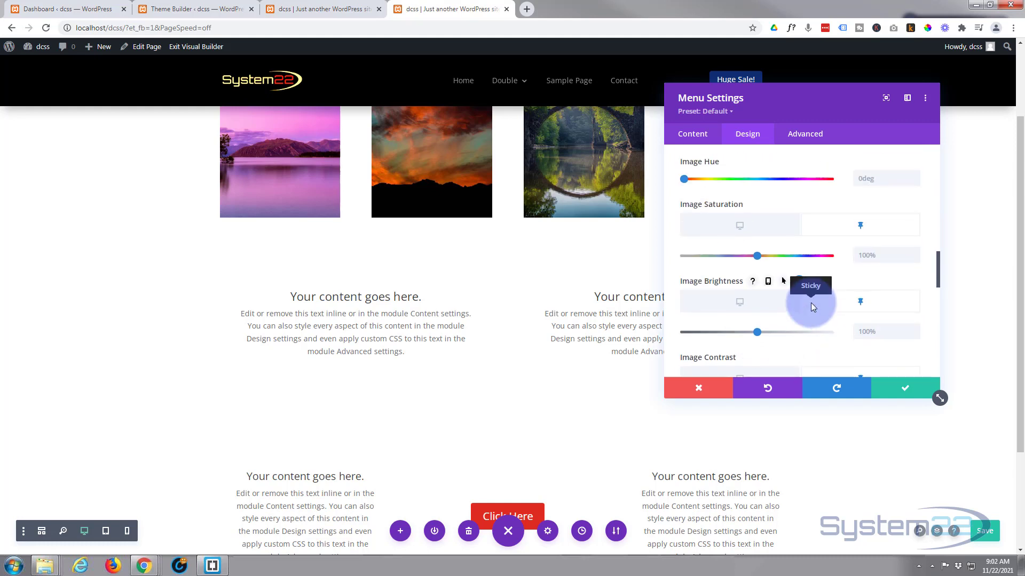
pyautogui.scroll(1, 811, 303)
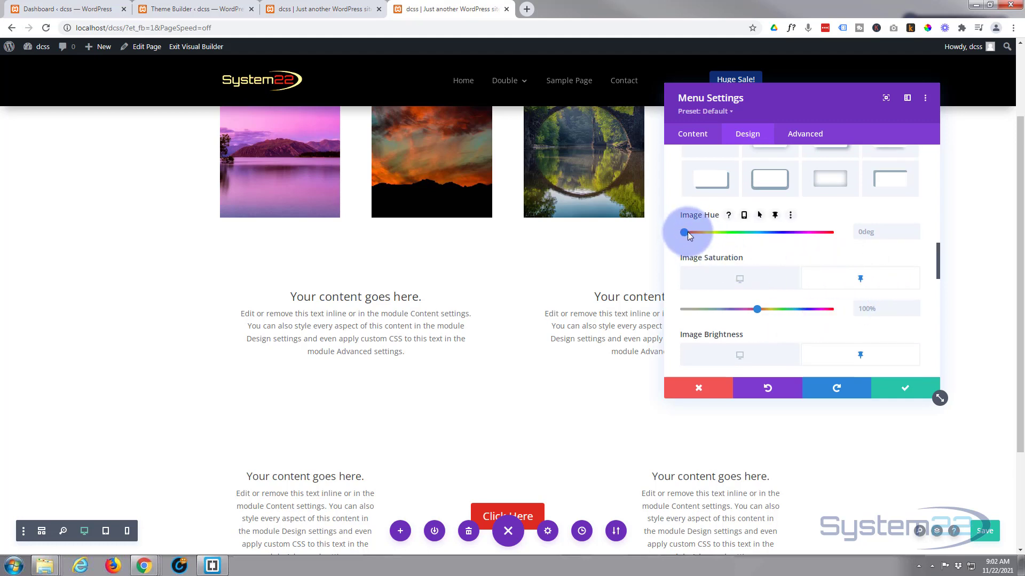
pyautogui.moveTo(687, 233); pyautogui.dragTo(705, 231)
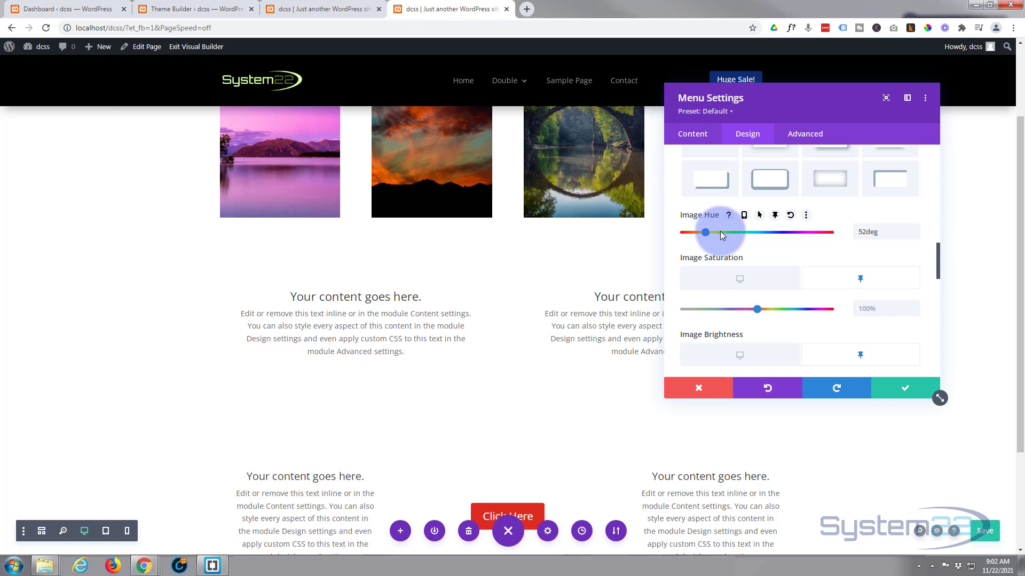
pyautogui.click(722, 232)
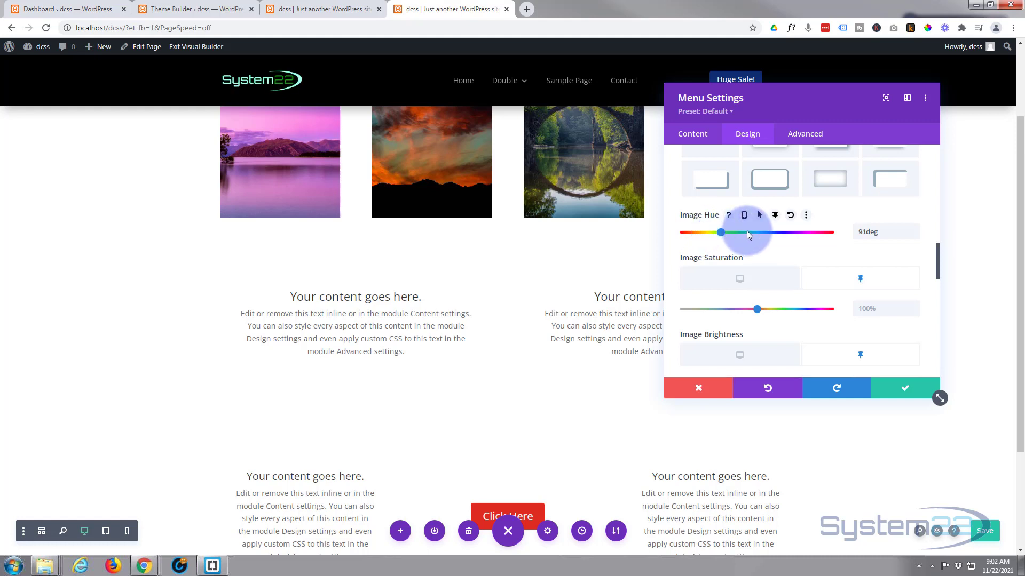
pyautogui.click(743, 233)
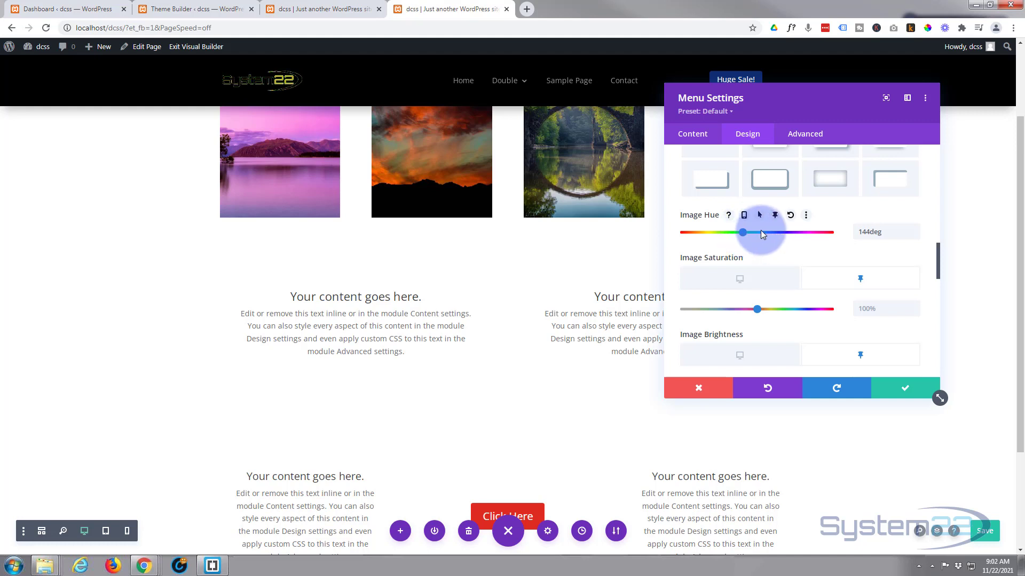
pyautogui.click(770, 232)
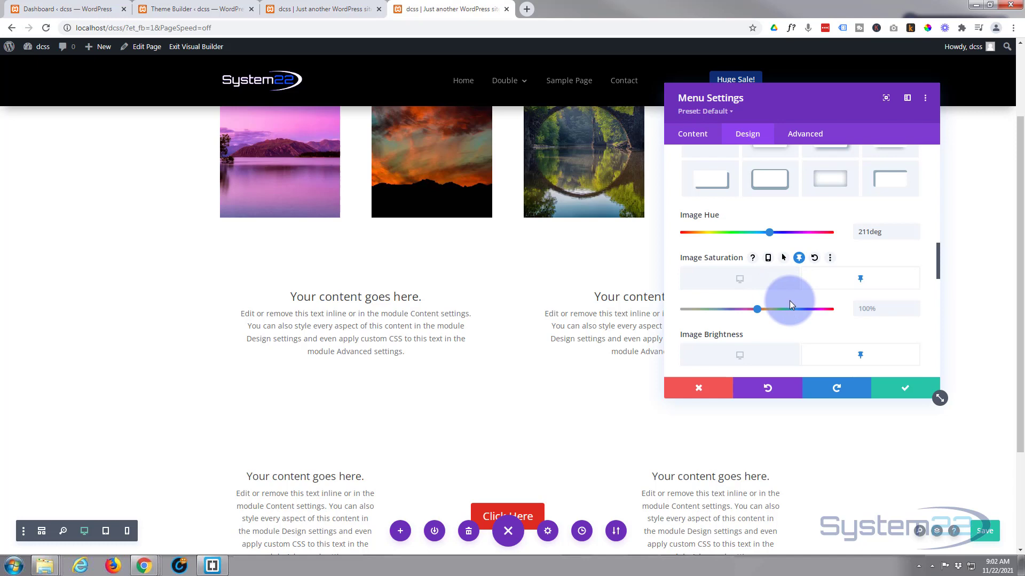
# Scroll to check the normal header, then enable a sticky value for Image Hue, keeping 211deg as default
pyautogui.scroll(-2, 148, 302)
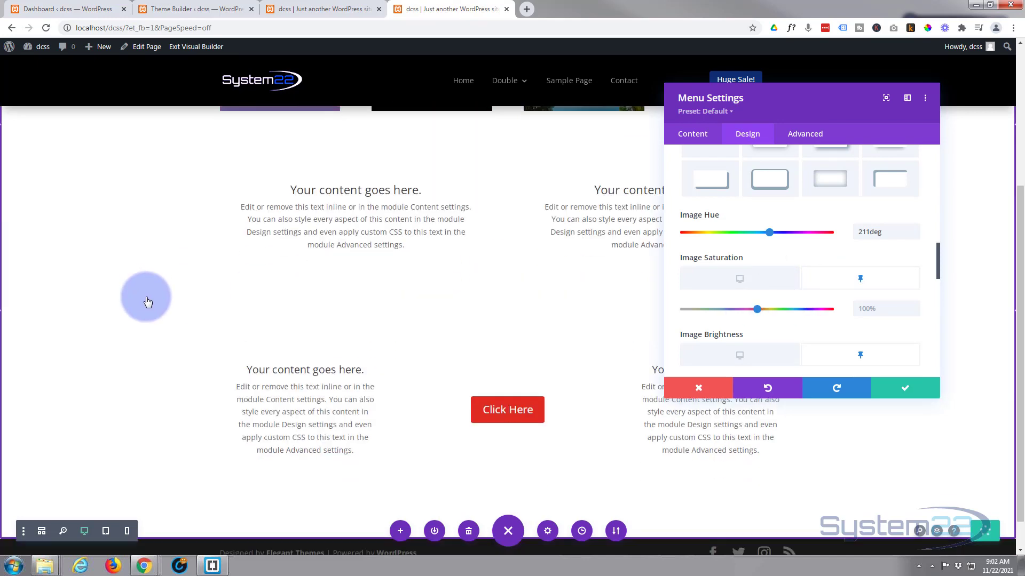
pyautogui.scroll(4, 148, 302)
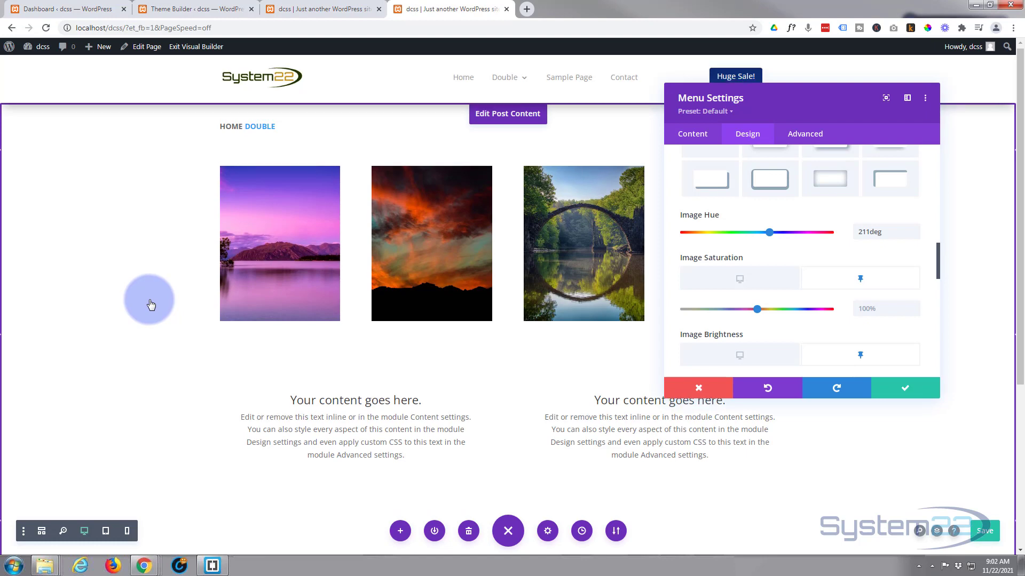
pyautogui.scroll(-2, 151, 305)
pyautogui.scroll(1, 152, 305)
pyautogui.scroll(1, 151, 304)
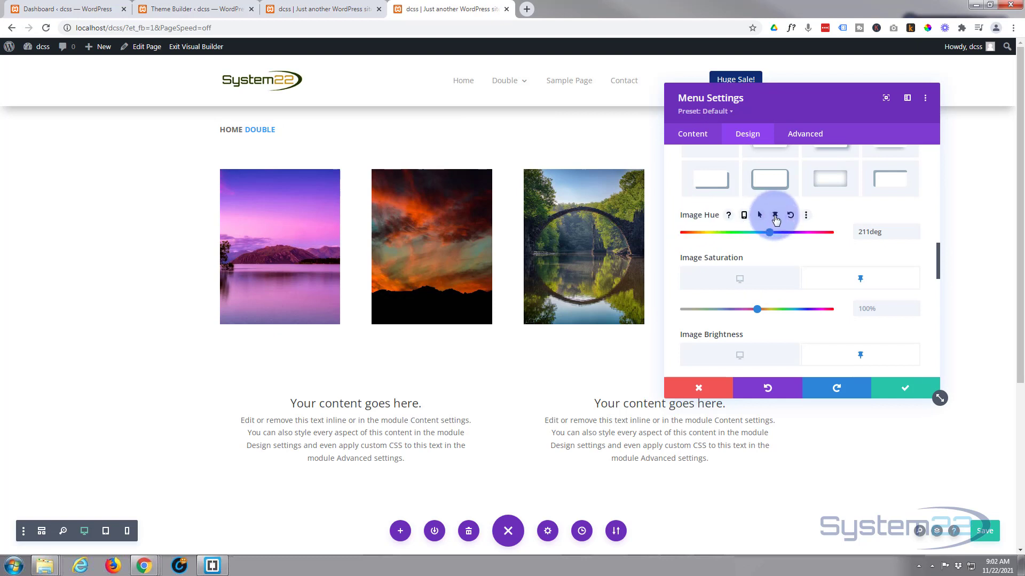
pyautogui.click(776, 218)
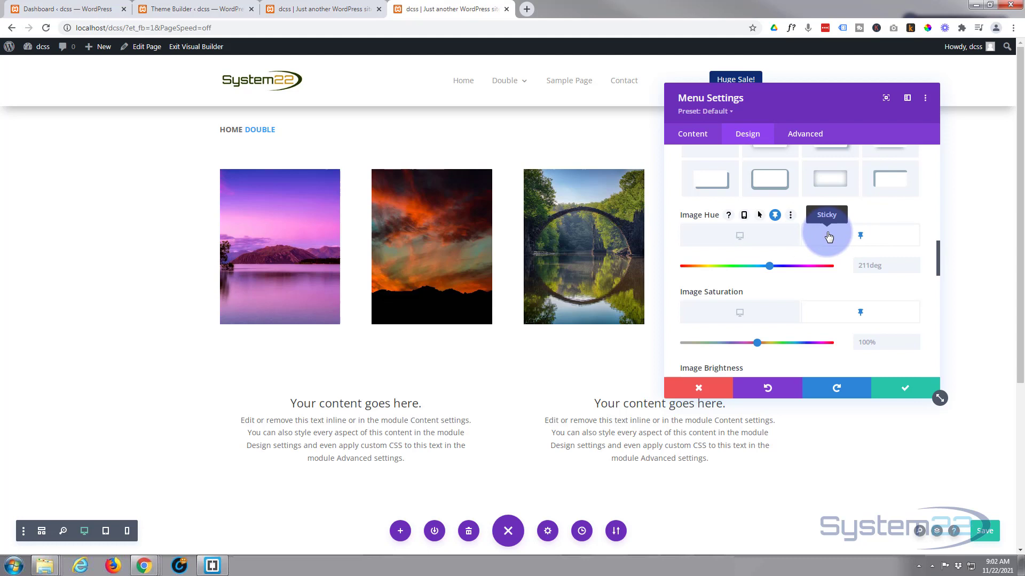
# Clear the 211deg value so the normal (desktop) logo's Image Hue returns to 0deg
pyautogui.click(762, 244)
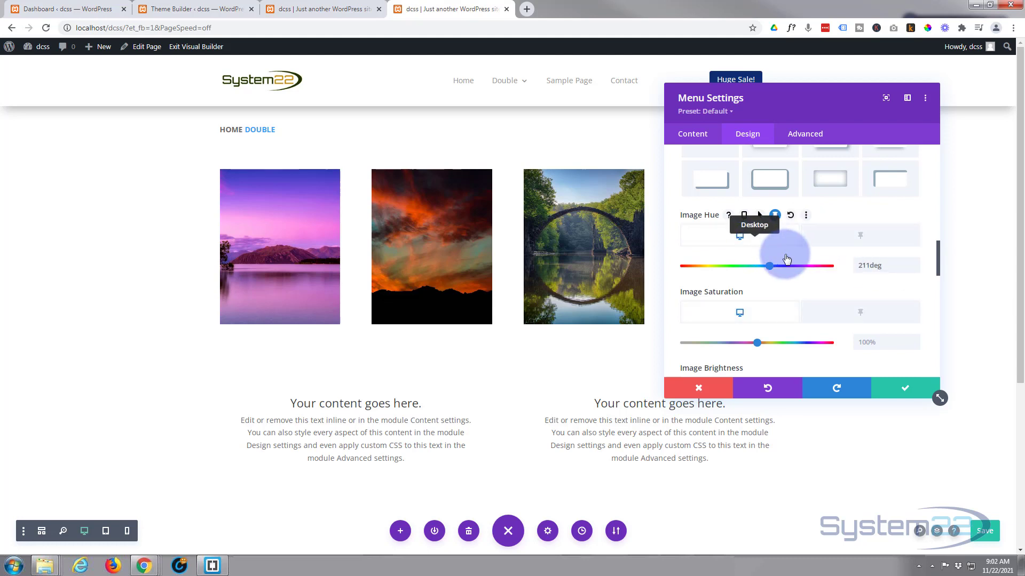
pyautogui.click(851, 266)
pyautogui.doubleClick(843, 265)
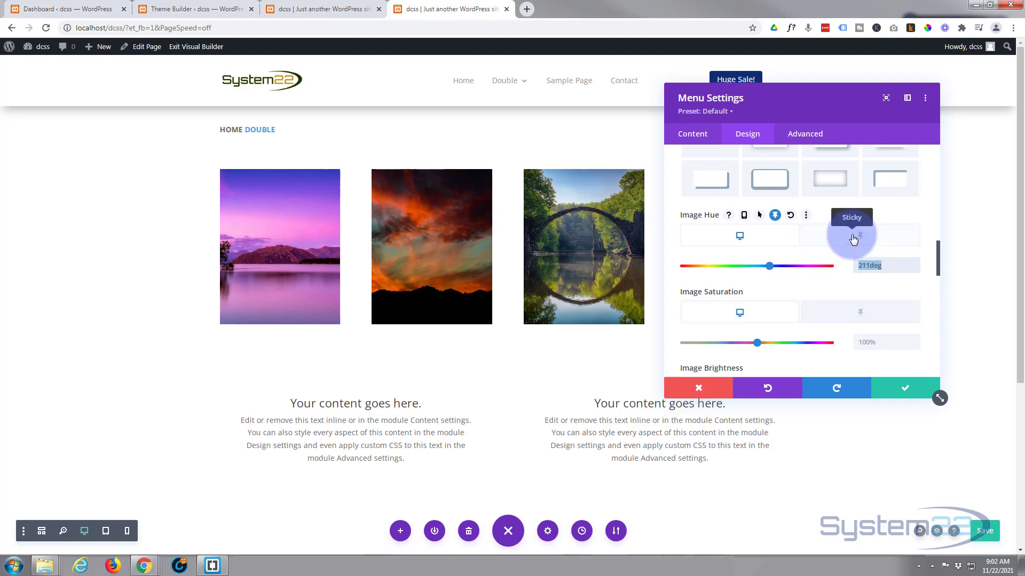
pyautogui.press('BackSpace')
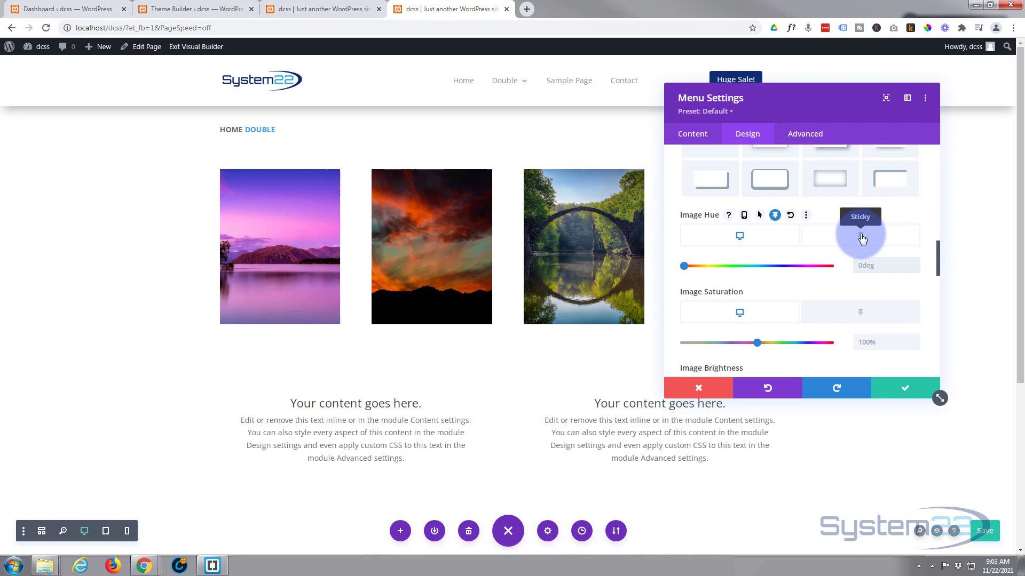
# Give the sticky-state logo an Image Hue of 211deg and preview the scrolled header
pyautogui.click(863, 239)
pyautogui.click(863, 265)
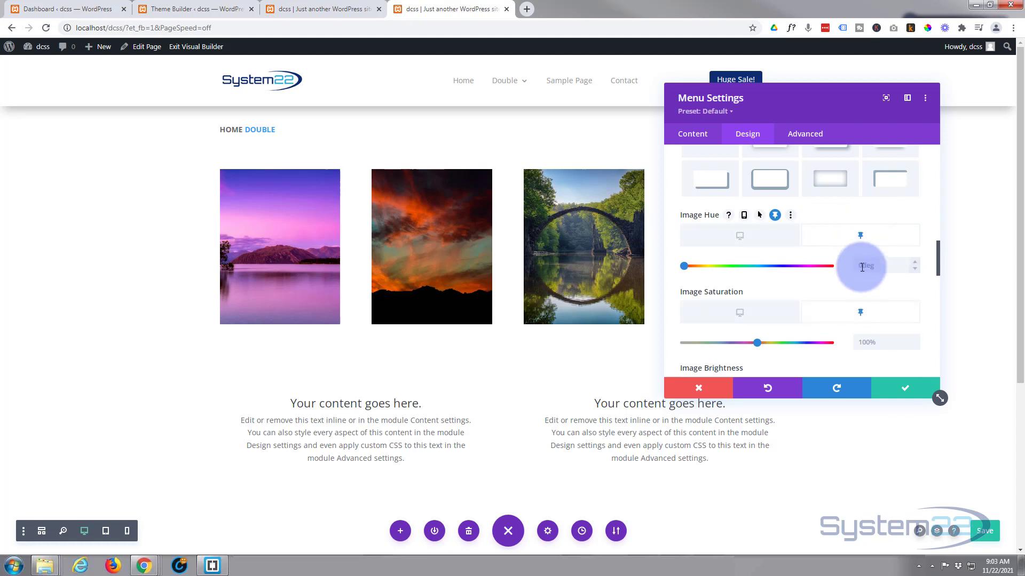
pyautogui.write('211deg')
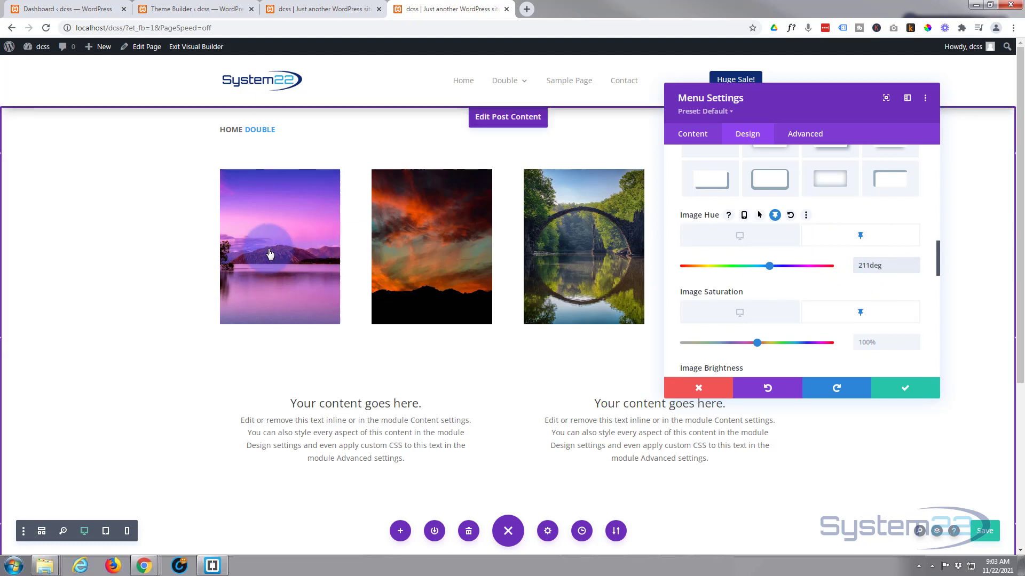
pyautogui.scroll(-2, 172, 193)
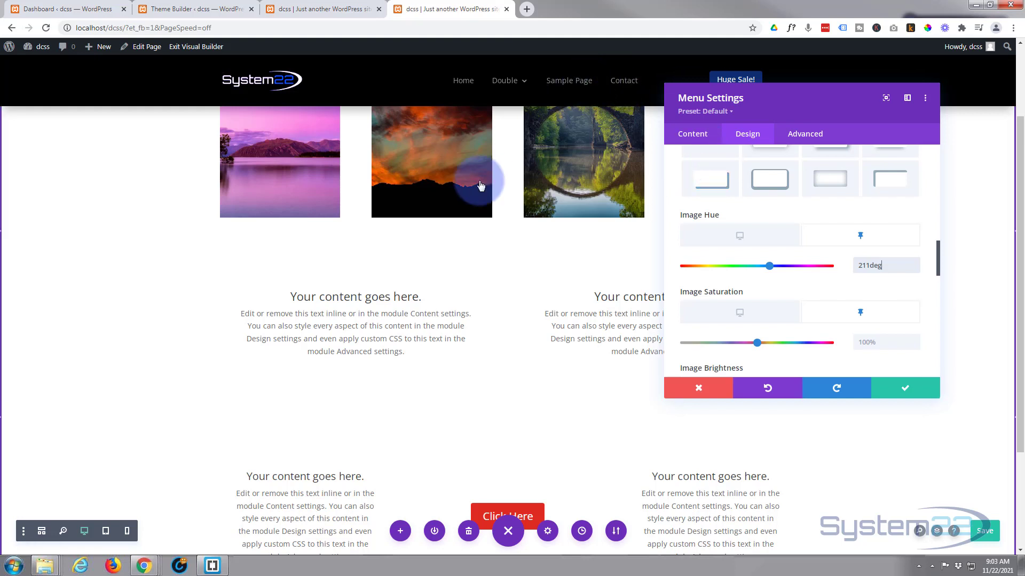
# Set the menu's sticky-state Active Link Color to #ffffff under Menu Text
pyautogui.scroll(-1, 153, 220)
pyautogui.scroll(3, 153, 220)
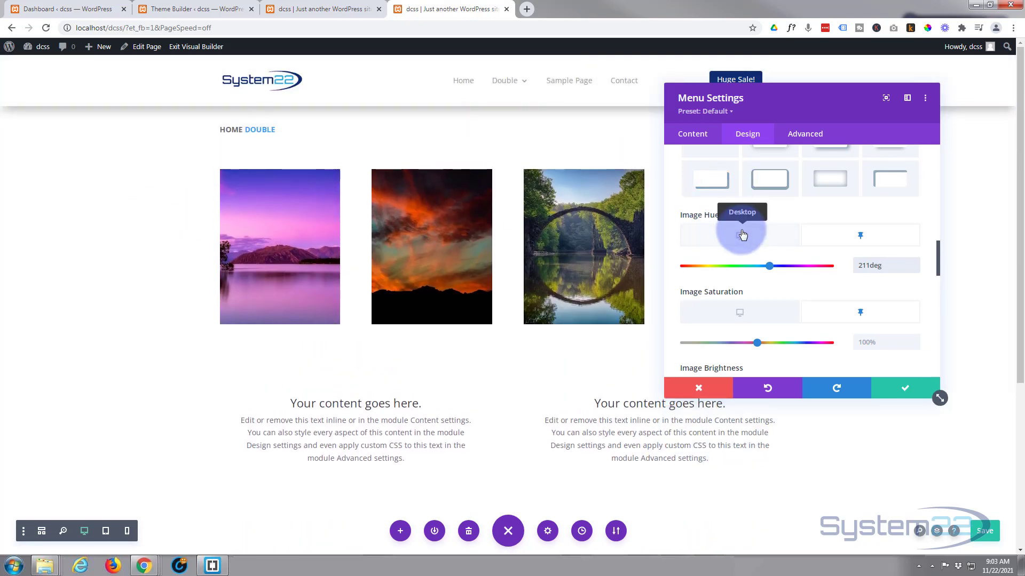
pyautogui.scroll(10, 731, 254)
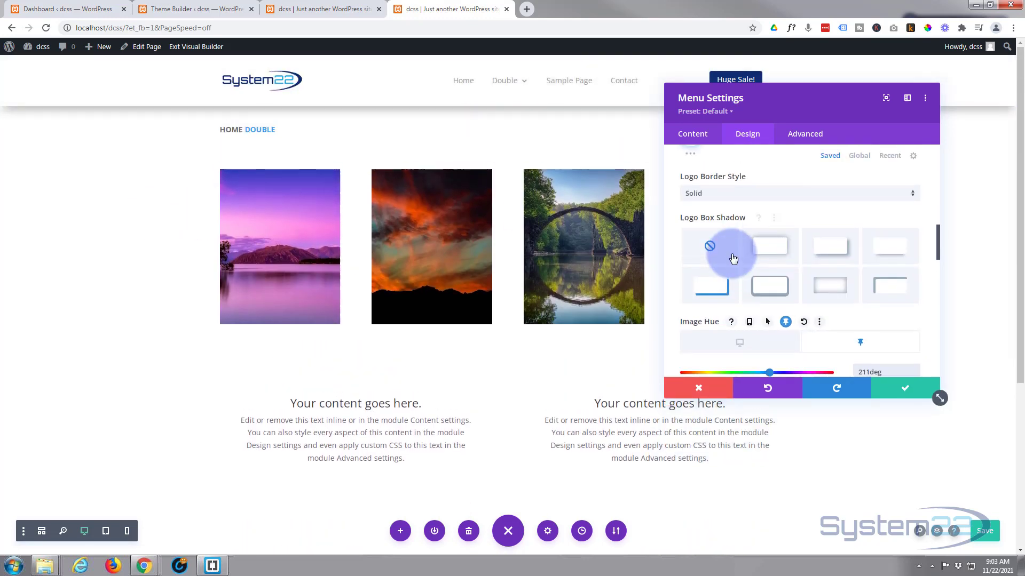
pyautogui.scroll(3, 731, 256)
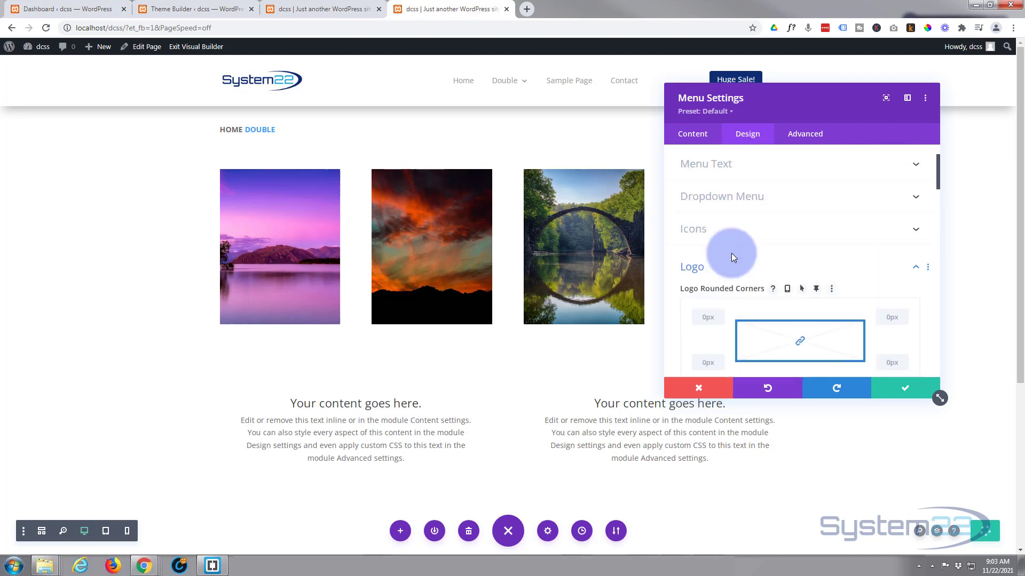
pyautogui.click(727, 265)
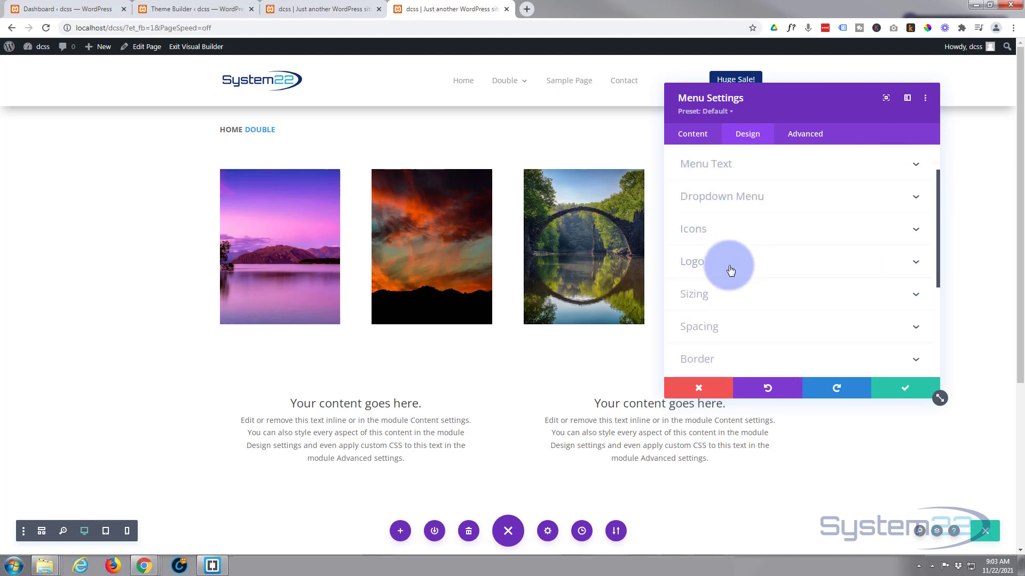
pyautogui.click(730, 165)
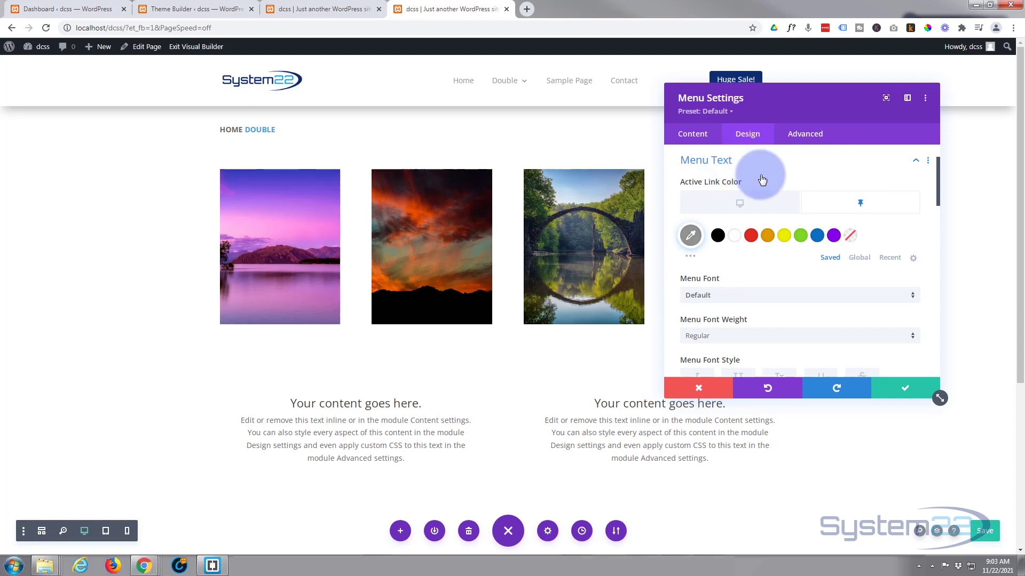
pyautogui.scroll(-1, 762, 180)
pyautogui.scroll(1, 761, 180)
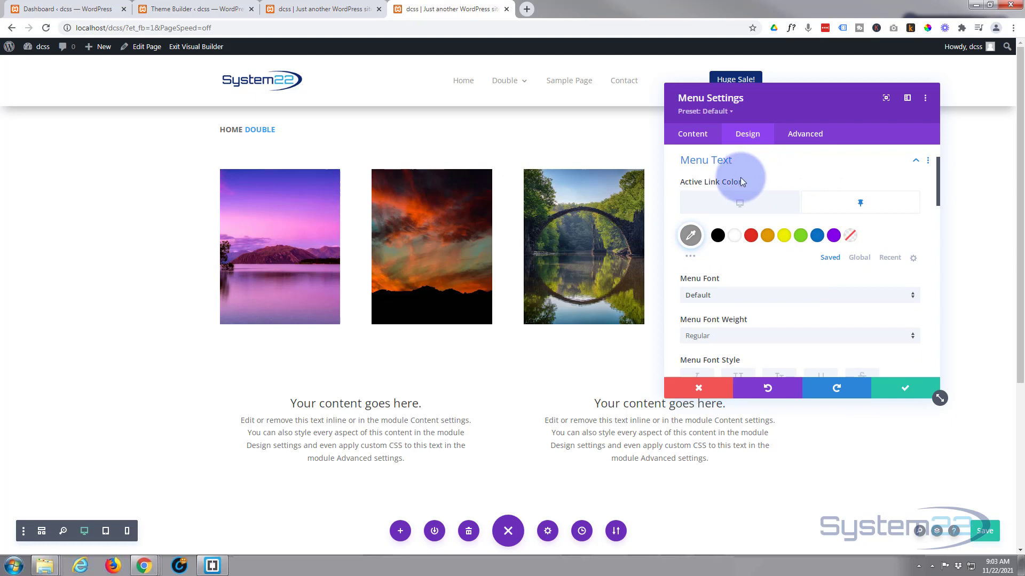
pyautogui.moveTo(729, 183)
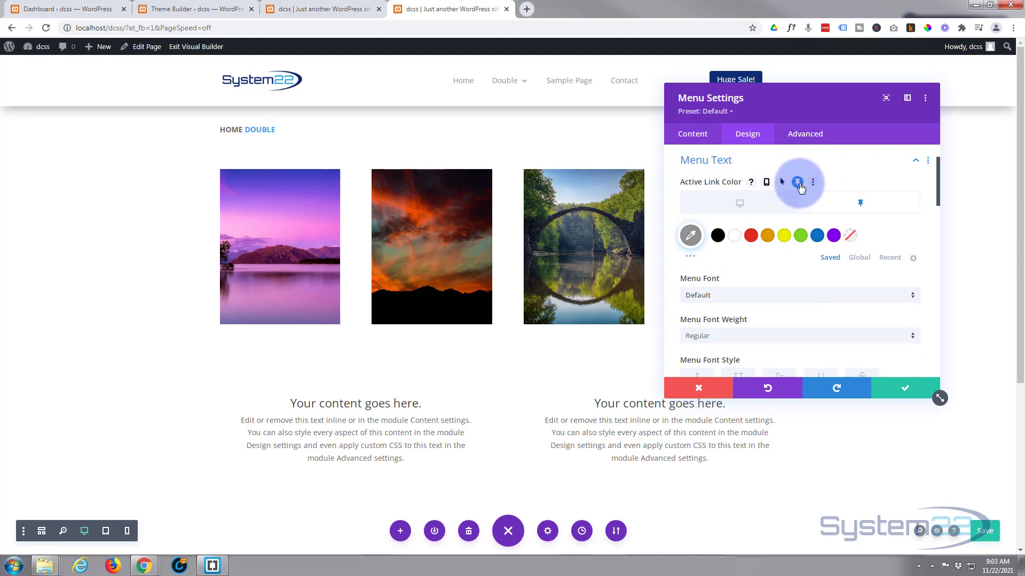
pyautogui.click(860, 204)
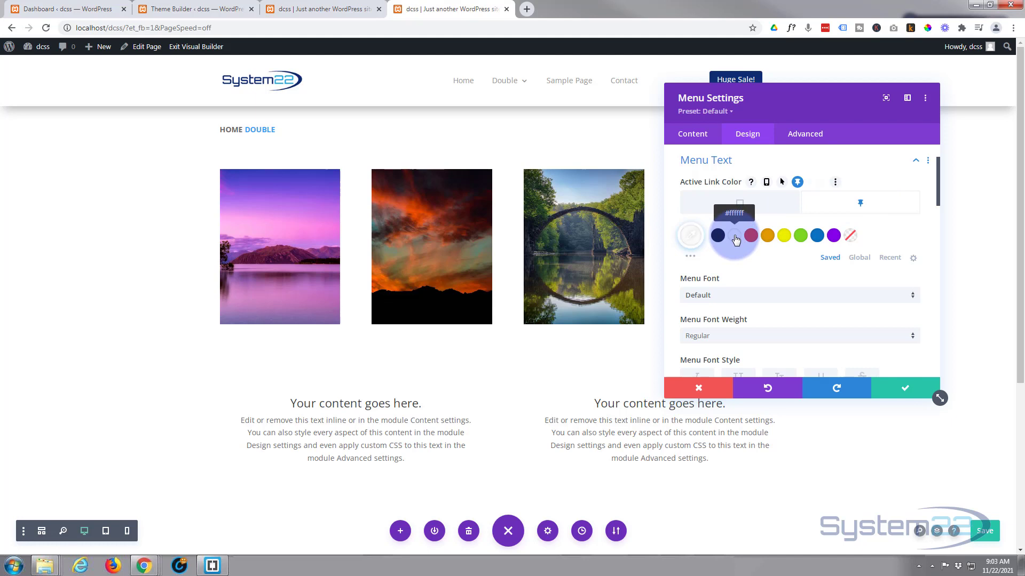
# Set the sticky-state Menu Text Color to #ffffff and keep the menu settings
pyautogui.scroll(-1, 150, 179)
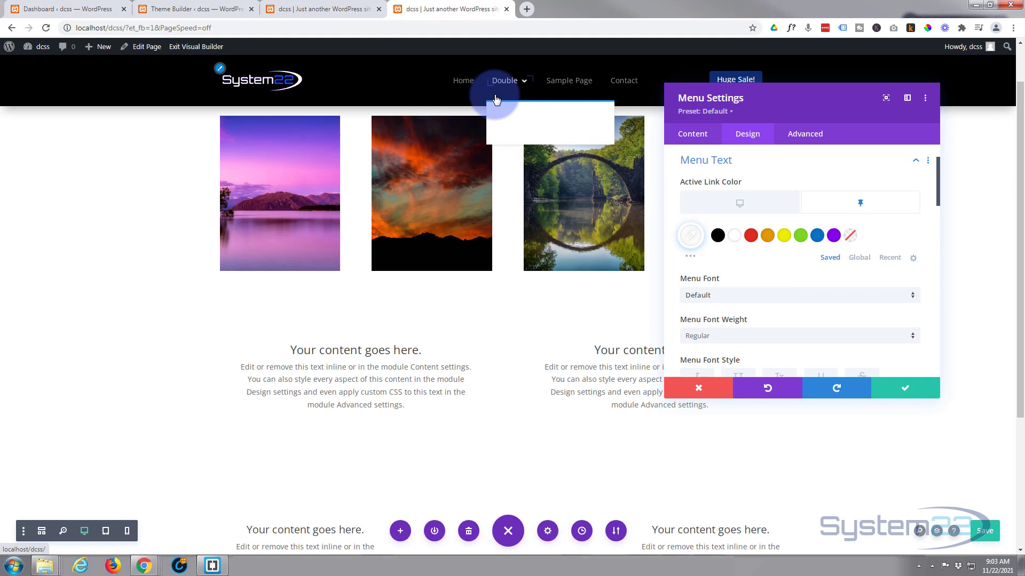
pyautogui.scroll(-3, 760, 270)
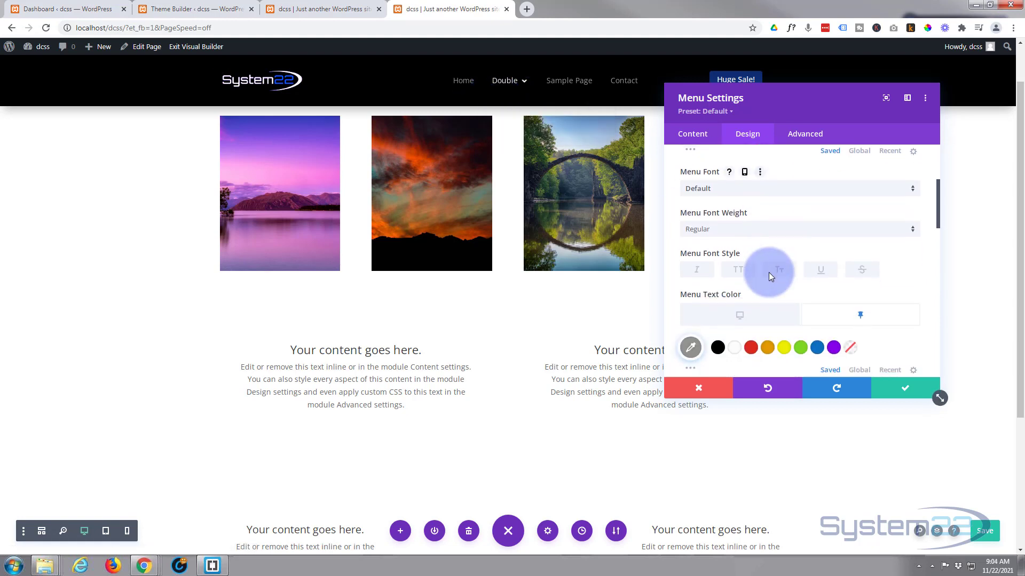
pyautogui.moveTo(697, 241)
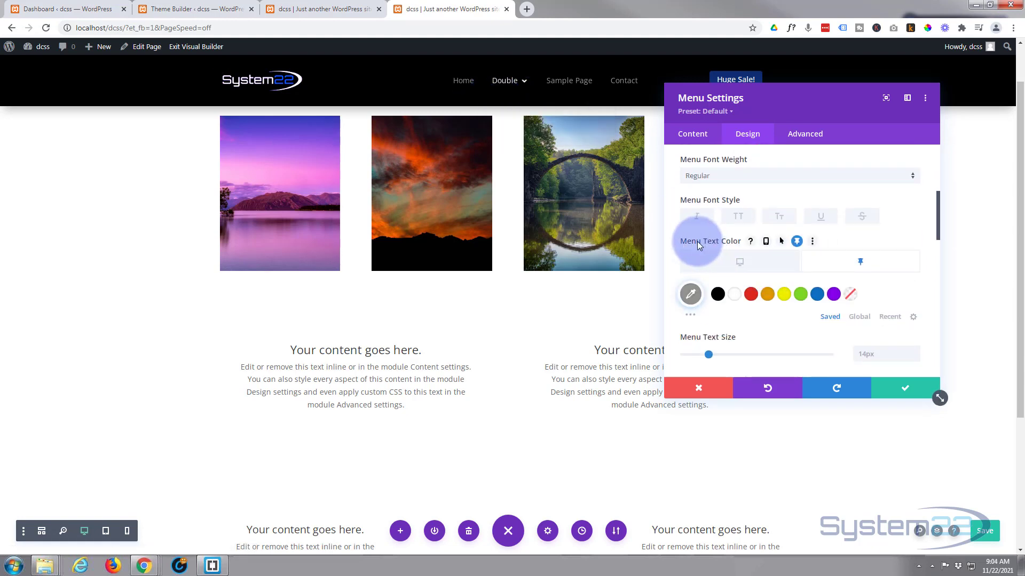
pyautogui.click(876, 266)
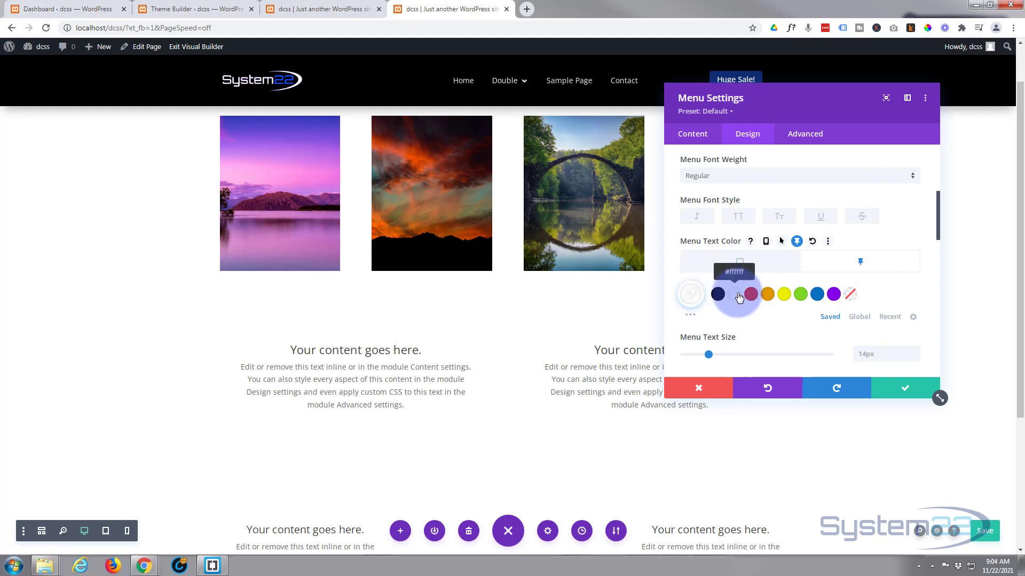
pyautogui.click(902, 395)
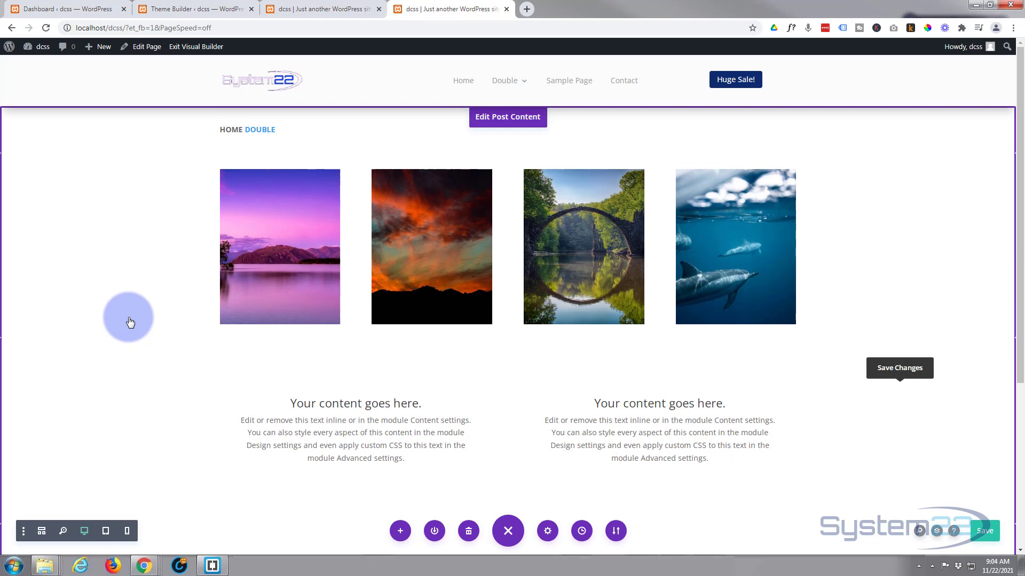
# Check the sticky header, then exit the Visual Builder to view the live 'Double' page
pyautogui.scroll(-3, 131, 322)
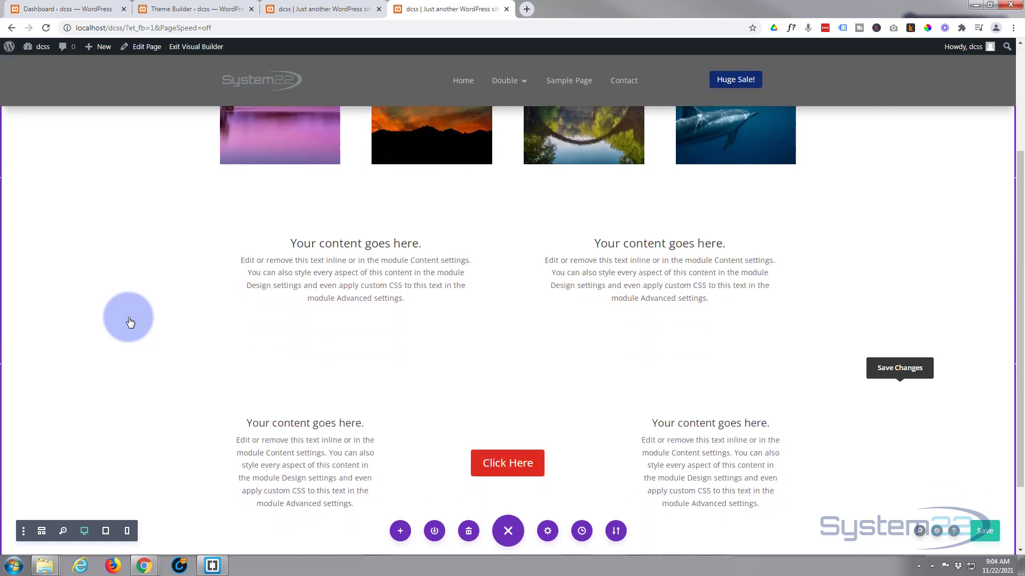
pyautogui.scroll(3, 130, 322)
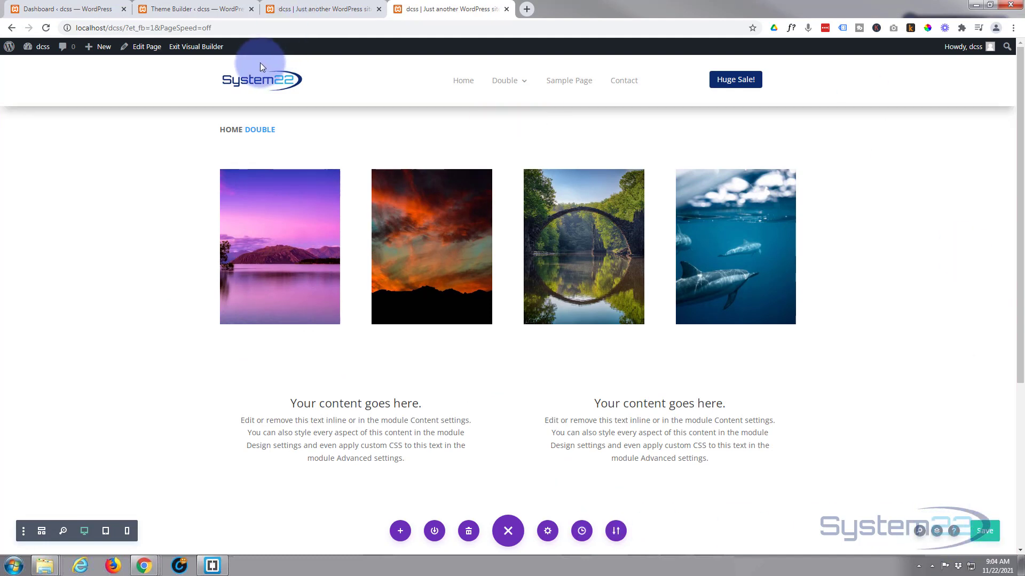
pyautogui.click(207, 48)
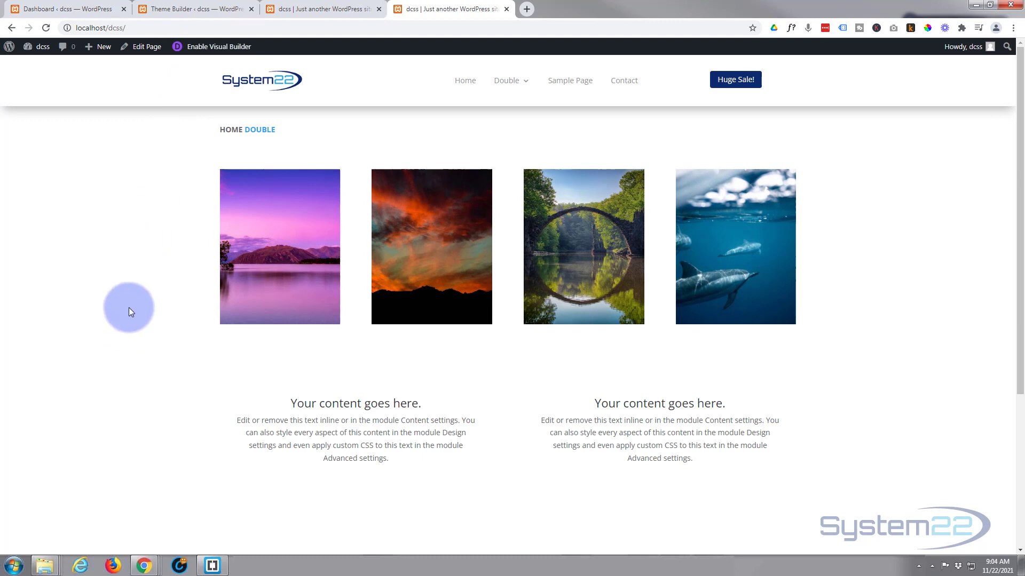
pyautogui.scroll(-2, 134, 280)
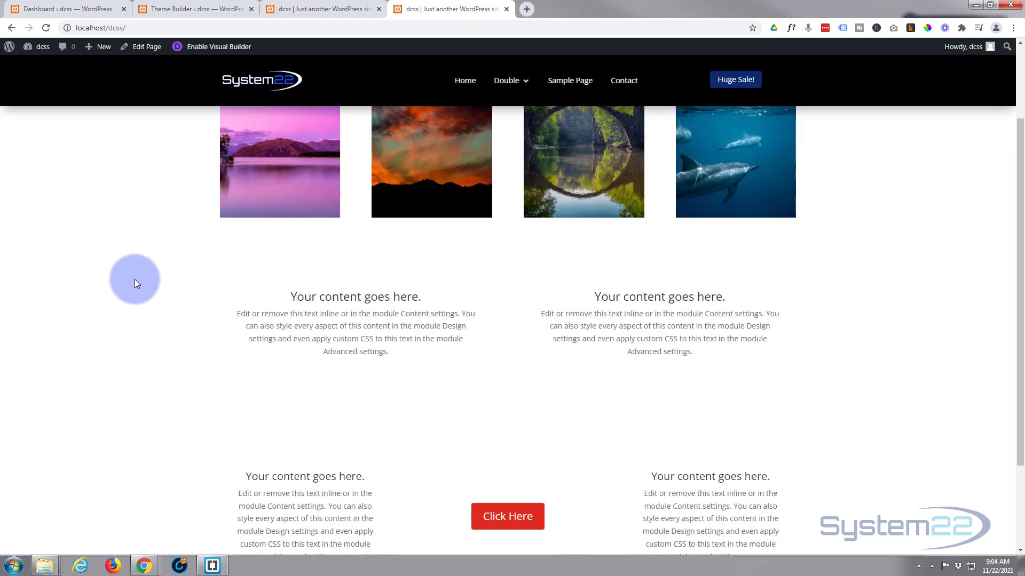
pyautogui.scroll(-2, 134, 279)
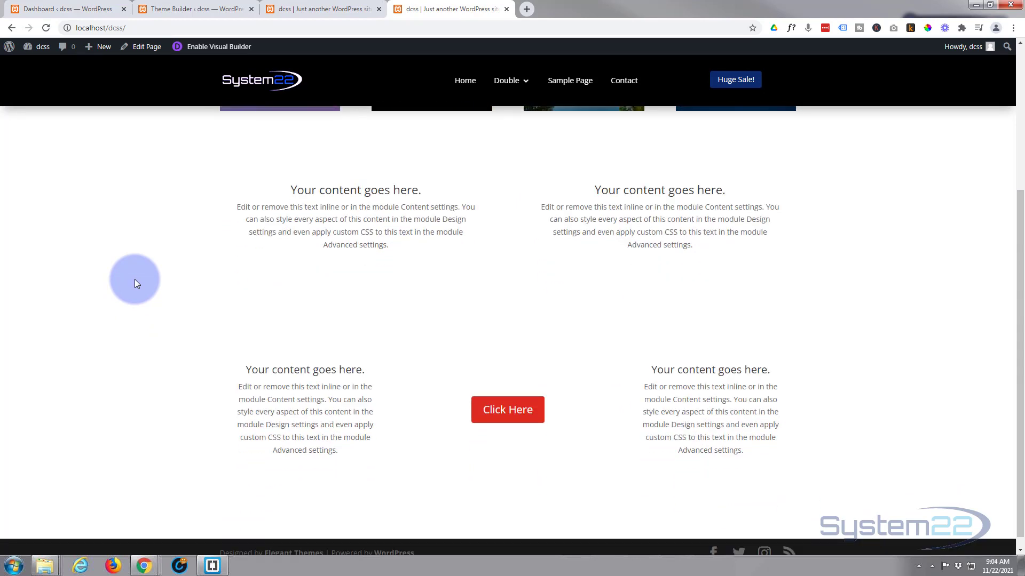
pyautogui.scroll(4, 134, 280)
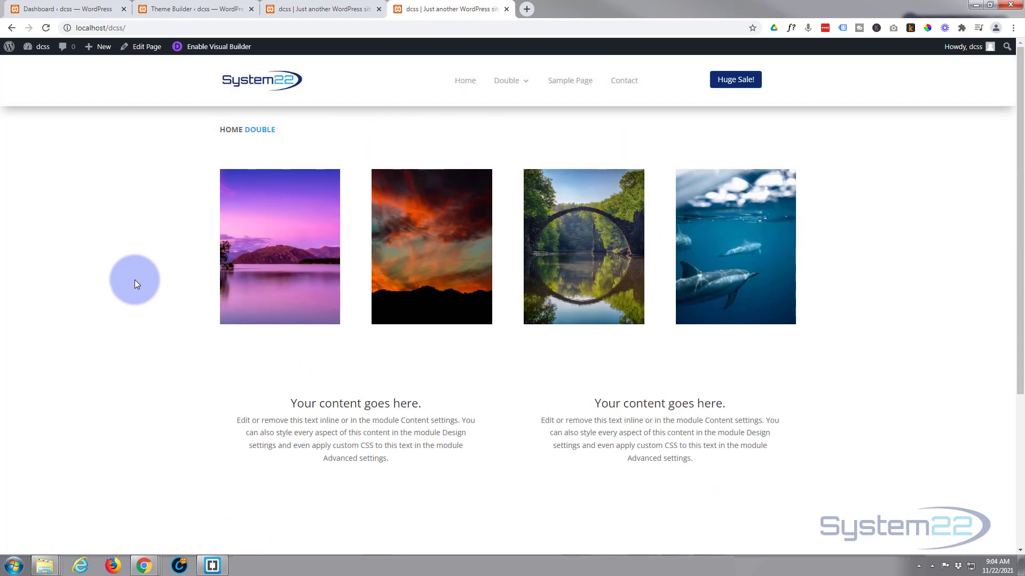
pyautogui.scroll(-2, 134, 279)
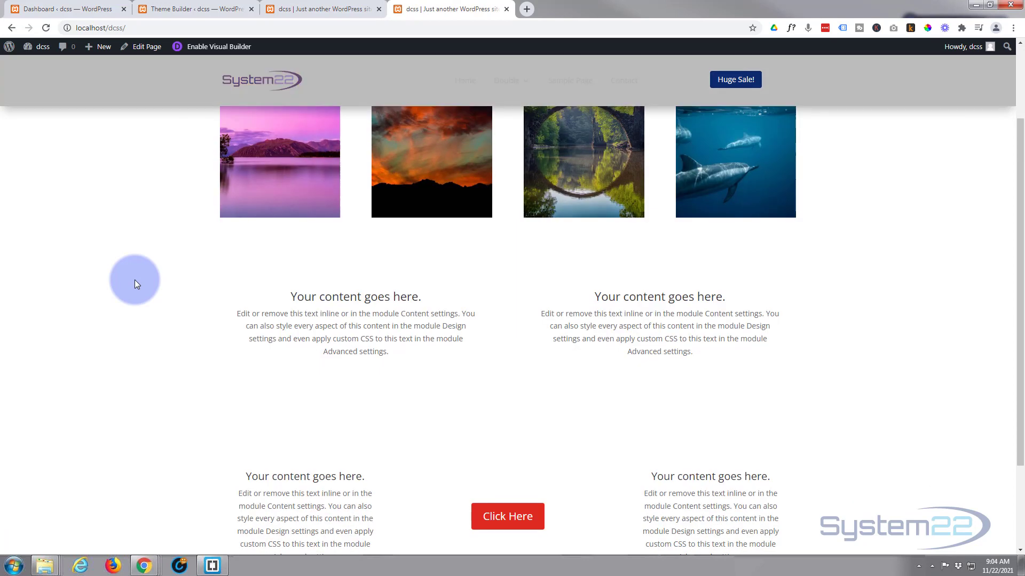
pyautogui.scroll(2, 135, 280)
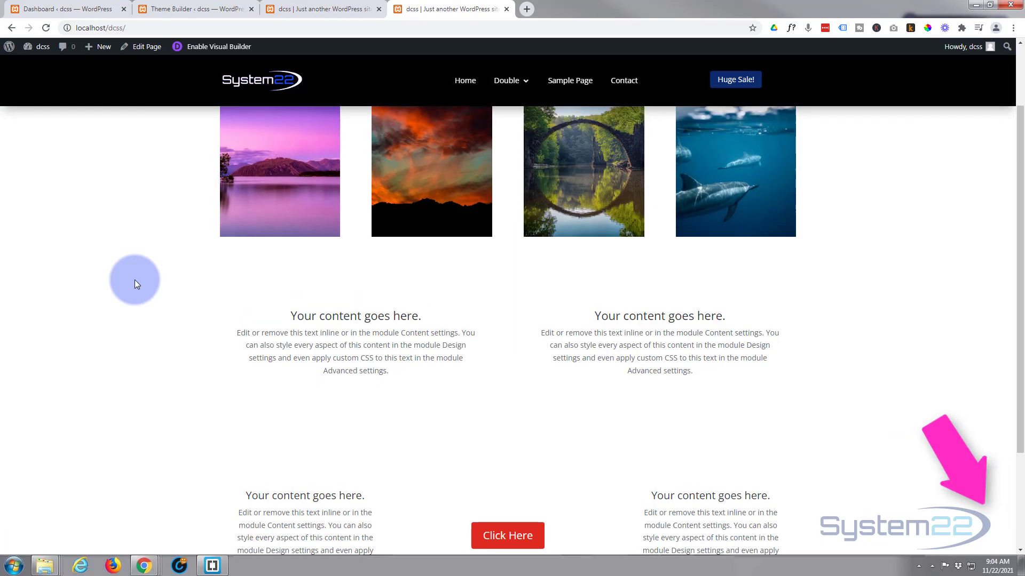
pyautogui.scroll(-2, 134, 280)
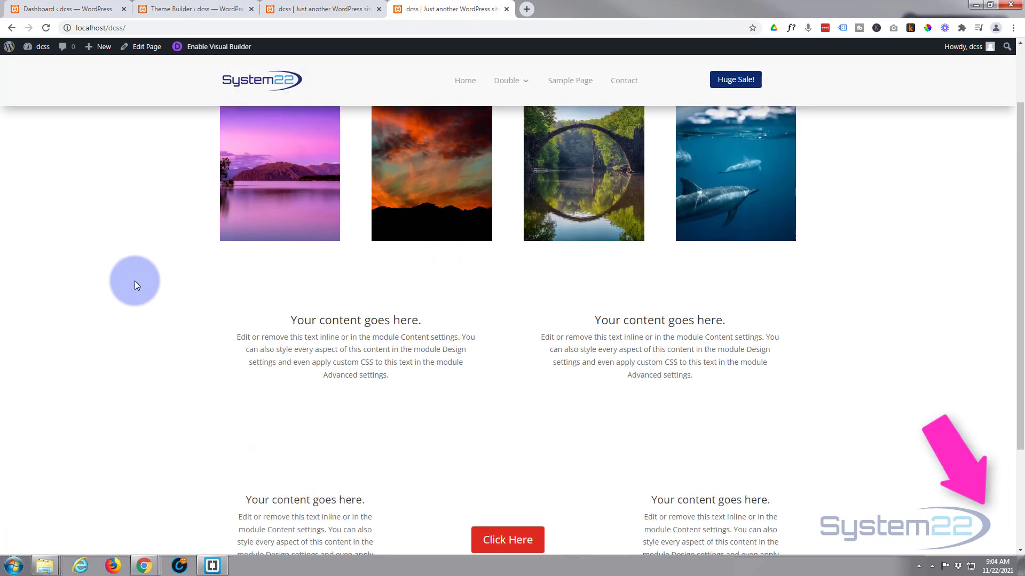
pyautogui.scroll(2, 134, 282)
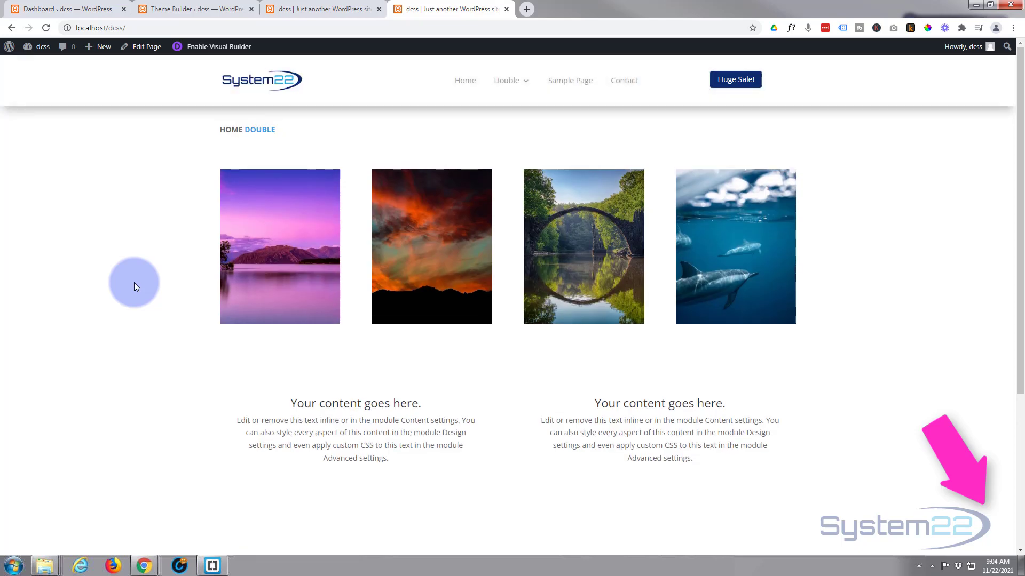
pyautogui.scroll(-3, 133, 282)
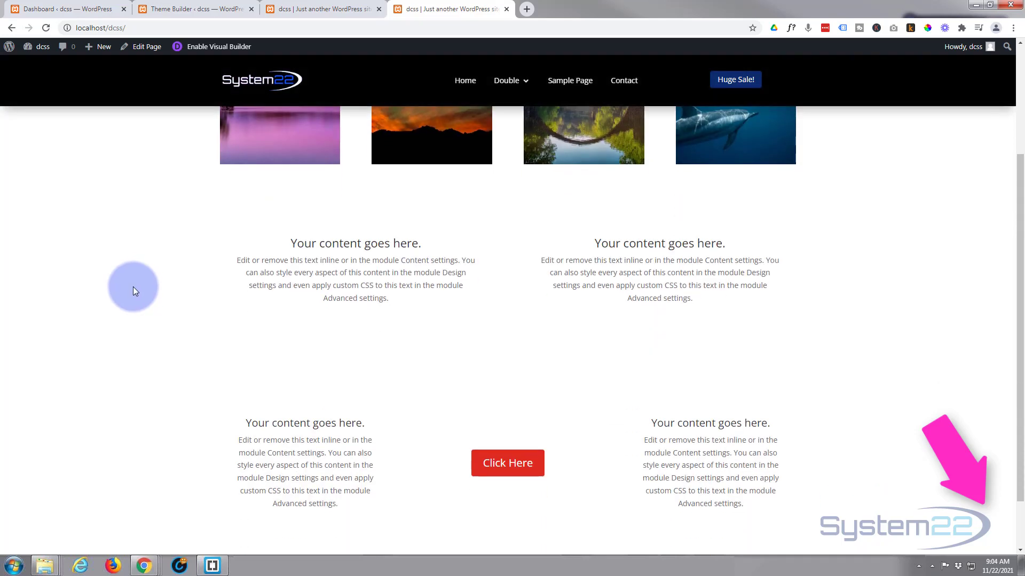
pyautogui.scroll(-2, 133, 291)
pyautogui.scroll(4, 132, 290)
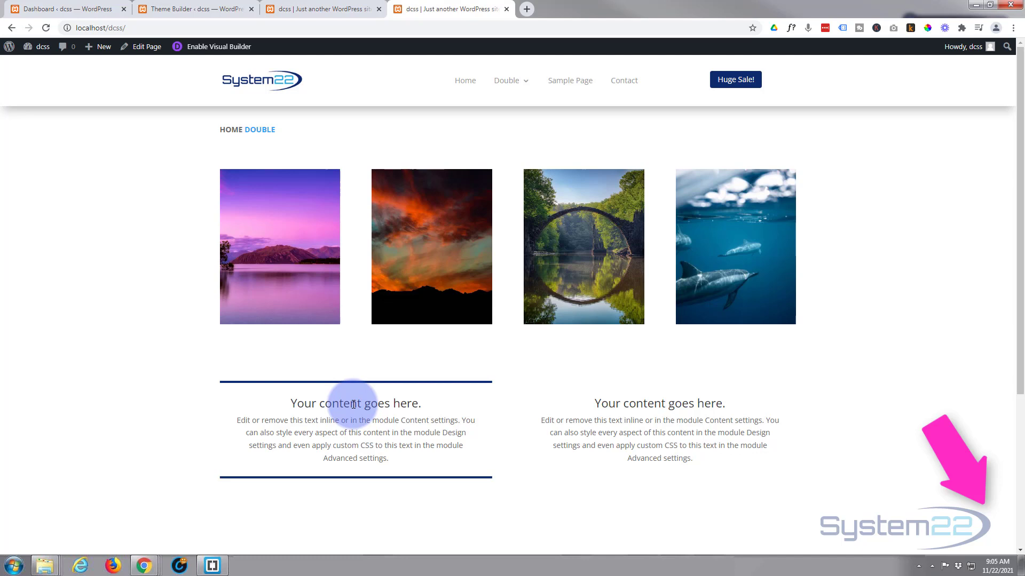
pyautogui.scroll(-2, 354, 404)
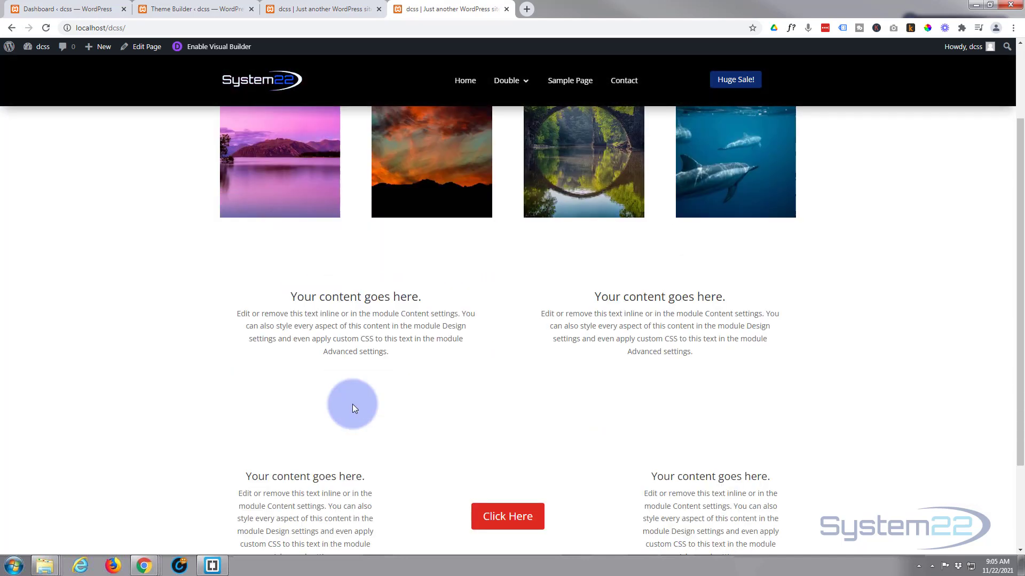
pyautogui.scroll(2, 352, 407)
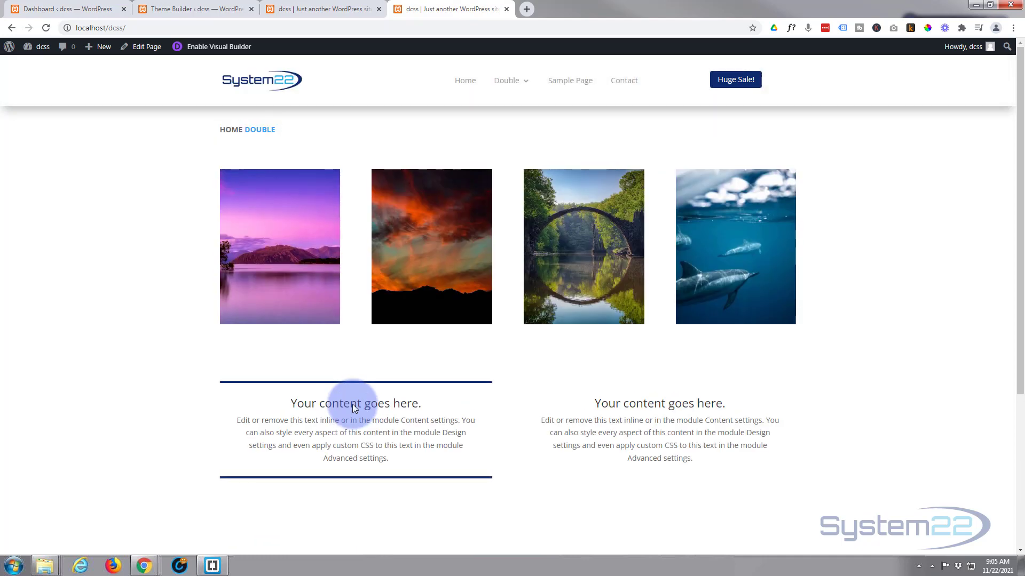
pyautogui.scroll(-2, 353, 404)
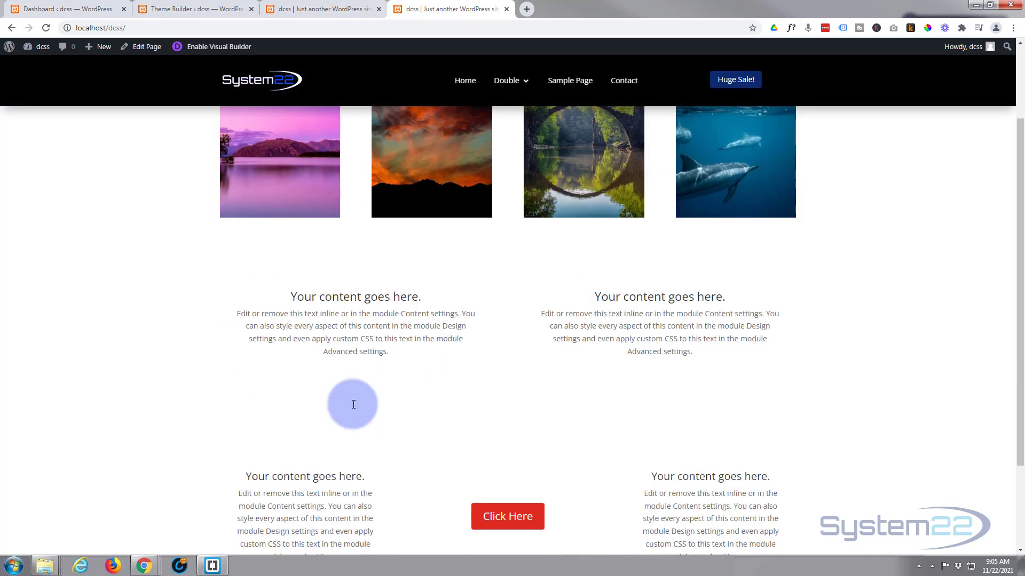